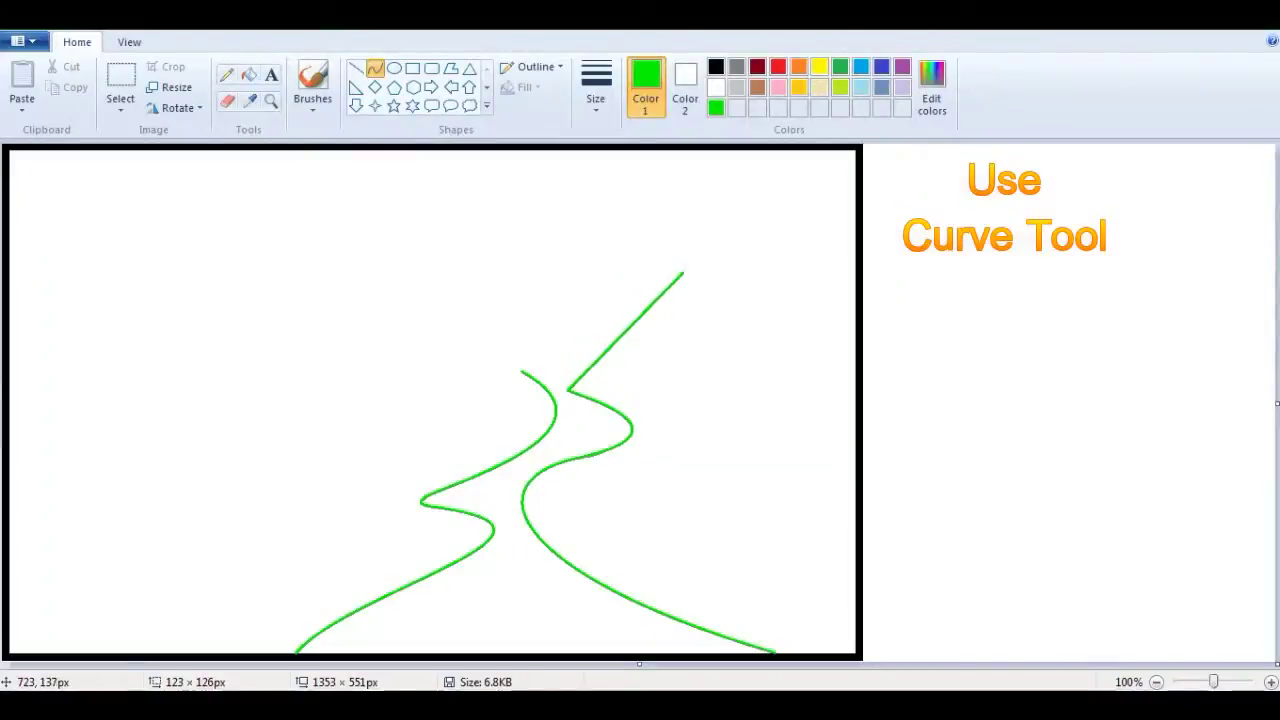
- Bend the upper bank and add a curved joining bank to close the river outline
mouse_move(673, 280)
left_mouse_down()
mouse_move(662, 318)
mouse_move(678, 313)
left_mouse_up()
mouse_move(615, 350)
left_mouse_down()
mouse_move(552, 362)
mouse_move(615, 357)
left_mouse_up()
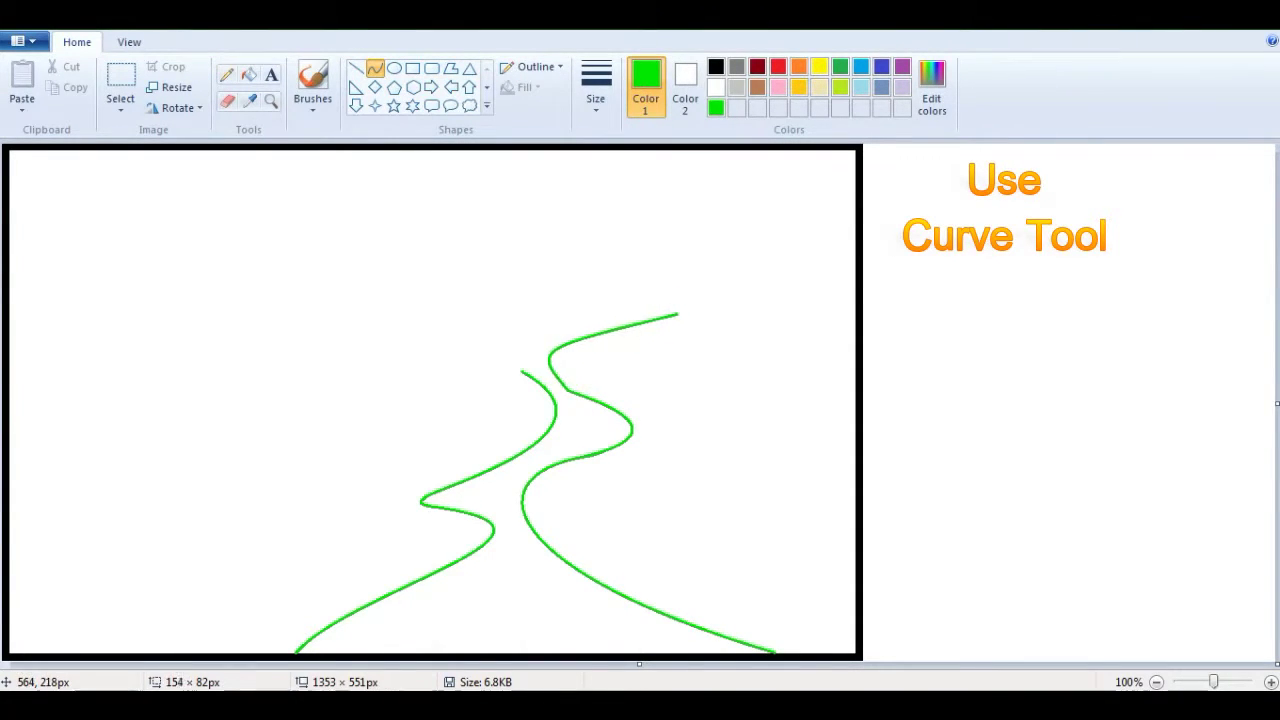
left_click_drag(614, 357, 604, 362)
left_click_drag(520, 370, 678, 313)
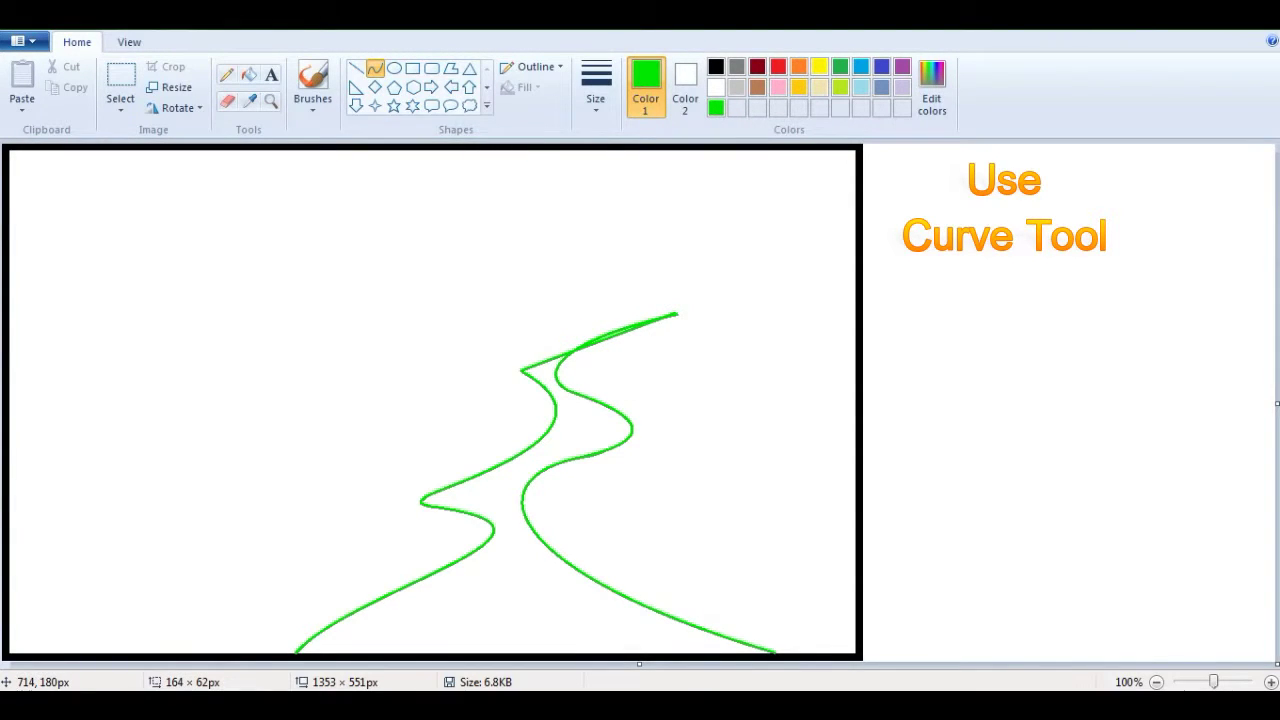
mouse_move(599, 342)
left_mouse_down()
mouse_move(534, 365)
mouse_move(607, 339)
left_mouse_up()
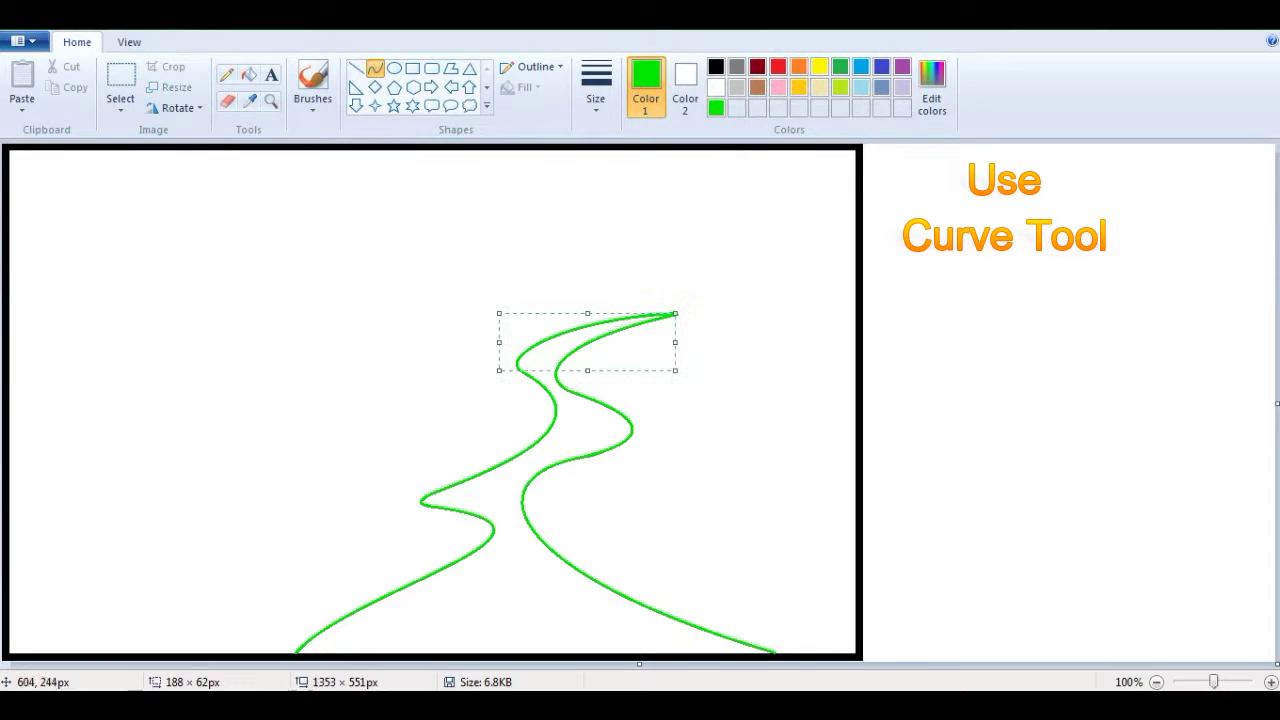
- Fill the river light blue, then refill it a darker blue
left_click(629, 444)
left_click(860, 66)
left_click(600, 420)
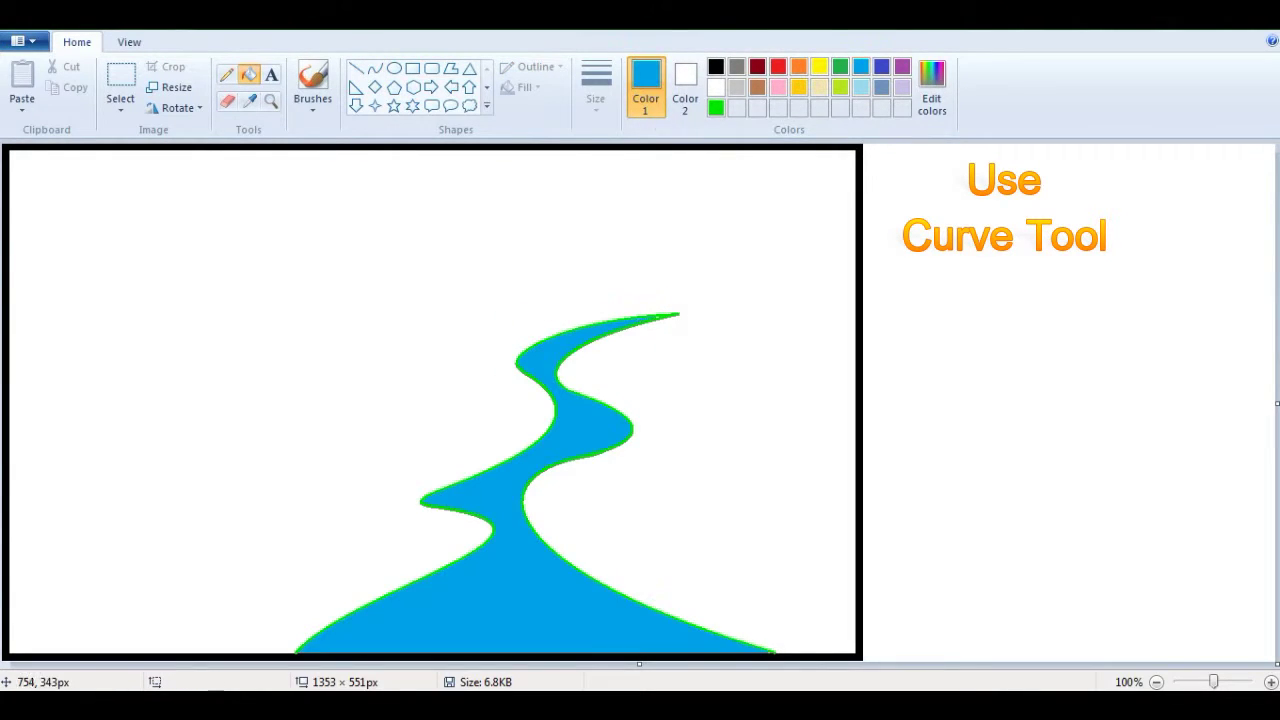
- Draw a green curve line from the left canvas edge to the river
left_click(374, 68)
left_click(716, 107)
left_click_drag(10, 521, 492, 528)
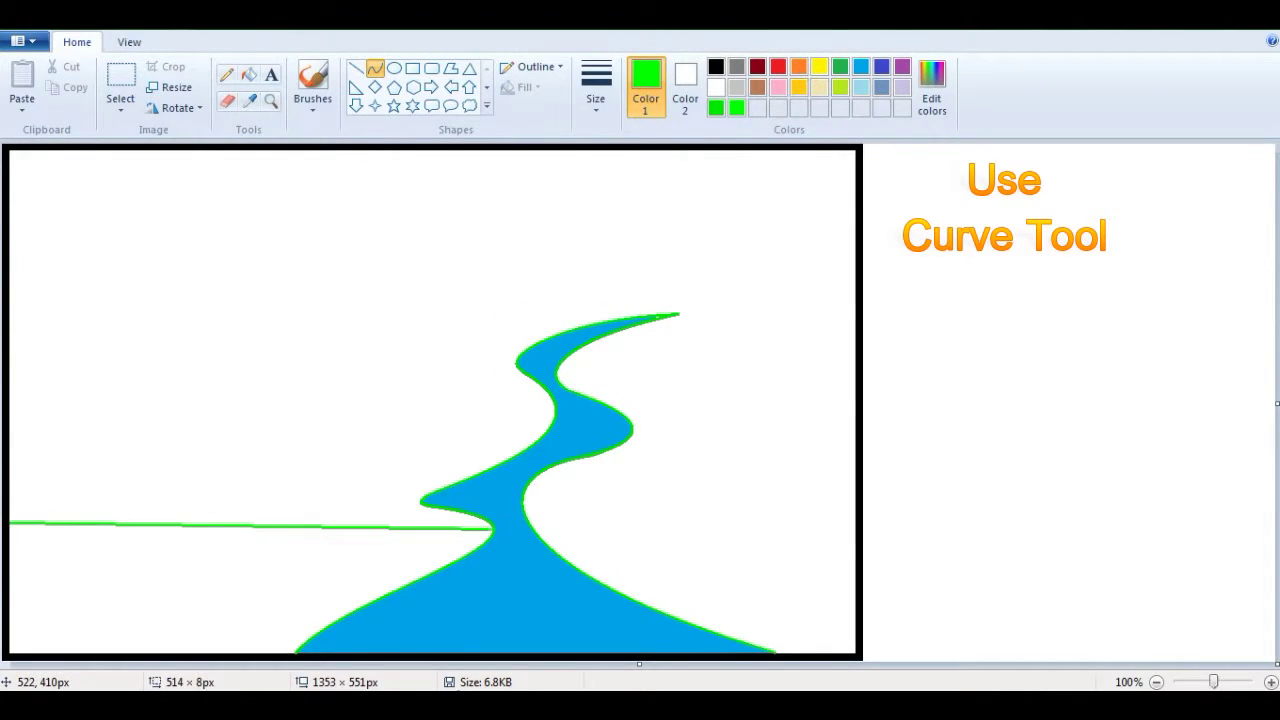
- Bend the left green line into a gentle wave and curve a matching hill line right
mouse_move(242, 542)
left_mouse_down()
mouse_move(186, 498)
mouse_move(228, 476)
left_mouse_up()
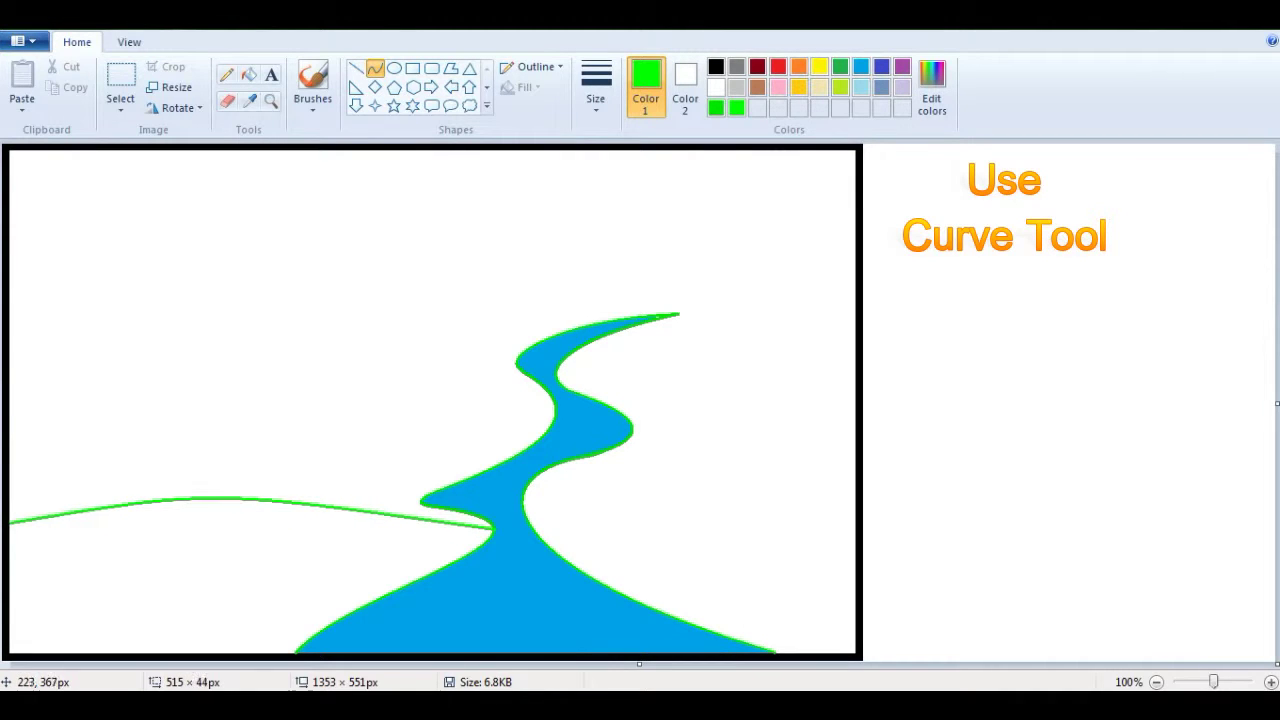
left_click_drag(343, 527, 346, 546)
mouse_move(532, 524)
left_mouse_down()
mouse_move(806, 487)
mouse_move(879, 482)
mouse_move(877, 498)
left_mouse_up()
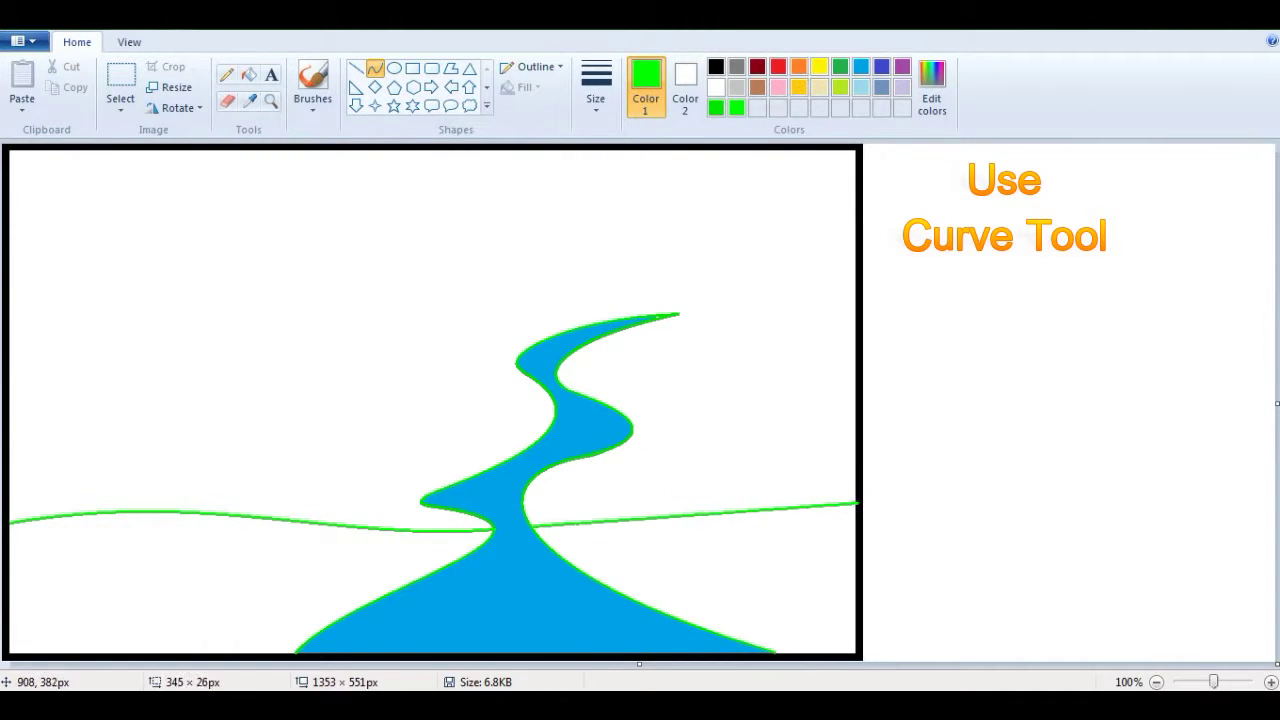
left_click_drag(627, 545, 805, 497)
- Fill the left and right hills bright green
left_click(249, 74)
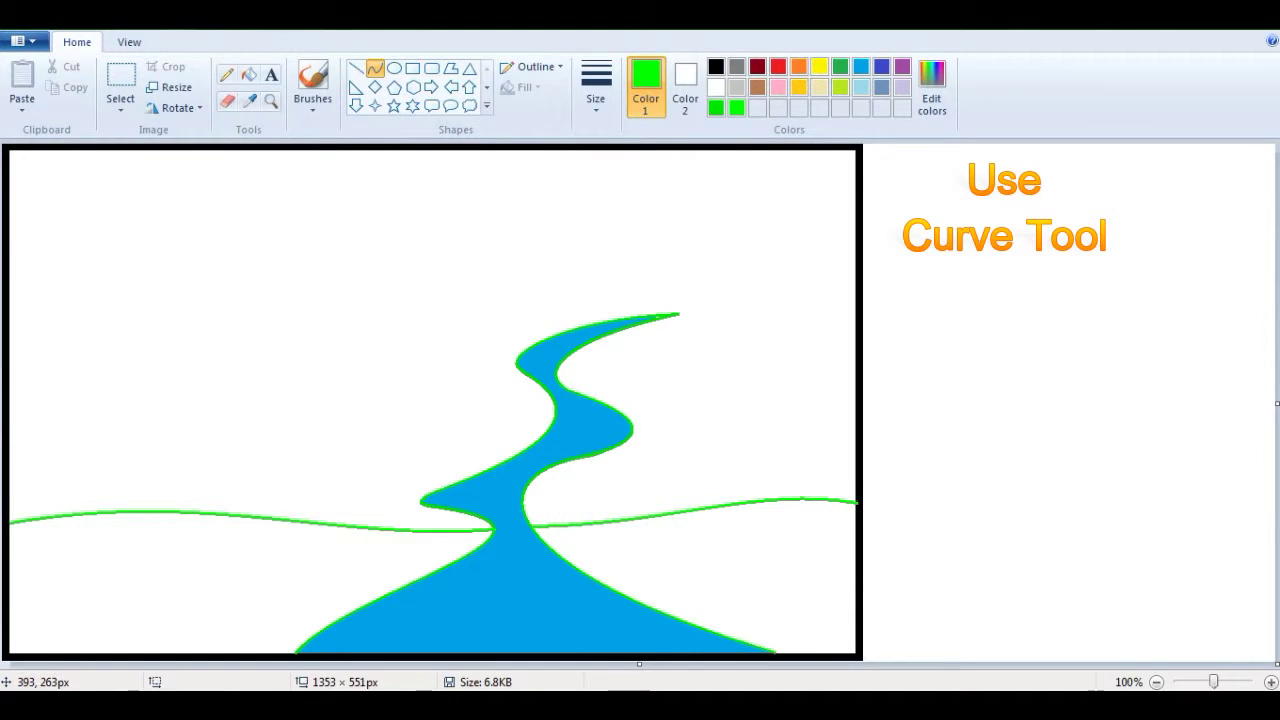
left_click(250, 590)
left_click(694, 573)
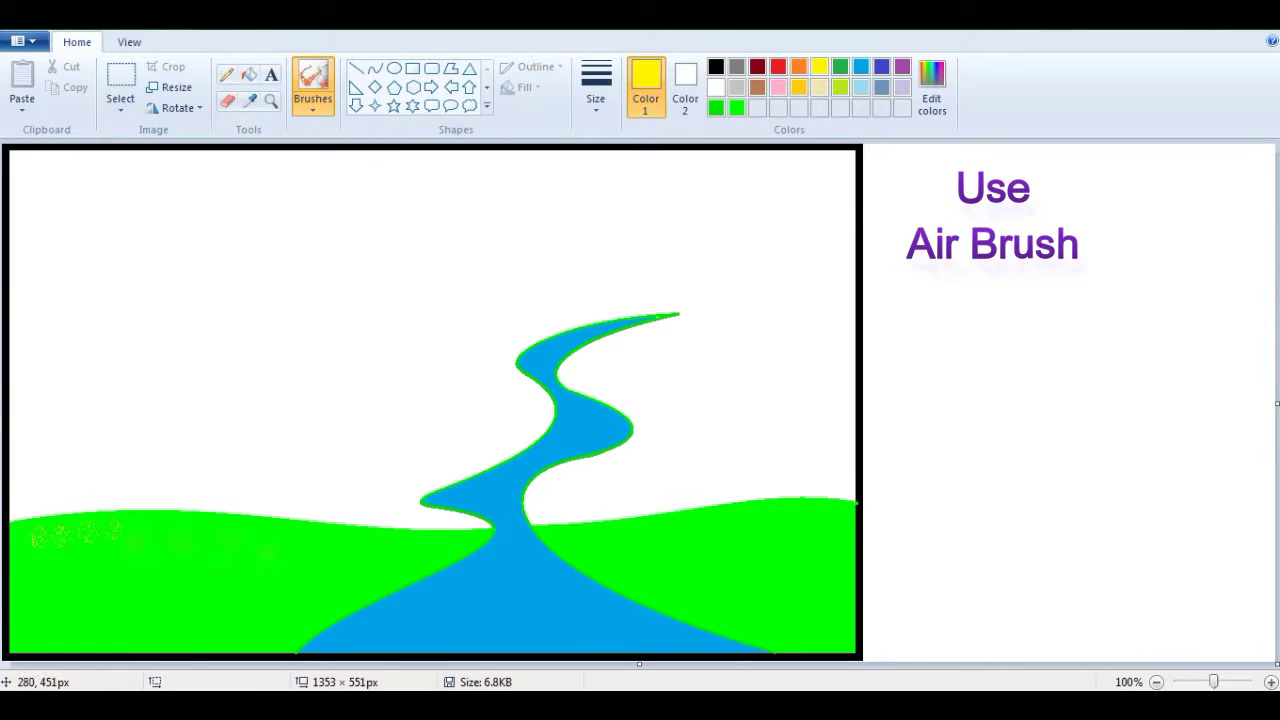
- Airbrush yellow flower speckles across both hills, thickening the left one
mouse_move(272, 572)
left_mouse_down()
mouse_move(314, 546)
mouse_move(366, 545)
mouse_move(188, 537)
mouse_move(190, 555)
mouse_move(420, 555)
mouse_move(147, 540)
mouse_move(301, 560)
mouse_move(56, 538)
mouse_move(176, 564)
left_mouse_up()
mouse_move(580, 553)
left_mouse_down()
mouse_move(828, 556)
mouse_move(847, 545)
mouse_move(577, 543)
mouse_move(603, 558)
left_mouse_up()
mouse_move(249, 550)
left_mouse_down()
mouse_move(459, 546)
mouse_move(330, 565)
left_mouse_up()
mouse_move(140, 560)
left_mouse_down()
mouse_move(30, 562)
mouse_move(320, 562)
mouse_move(345, 578)
left_mouse_up()
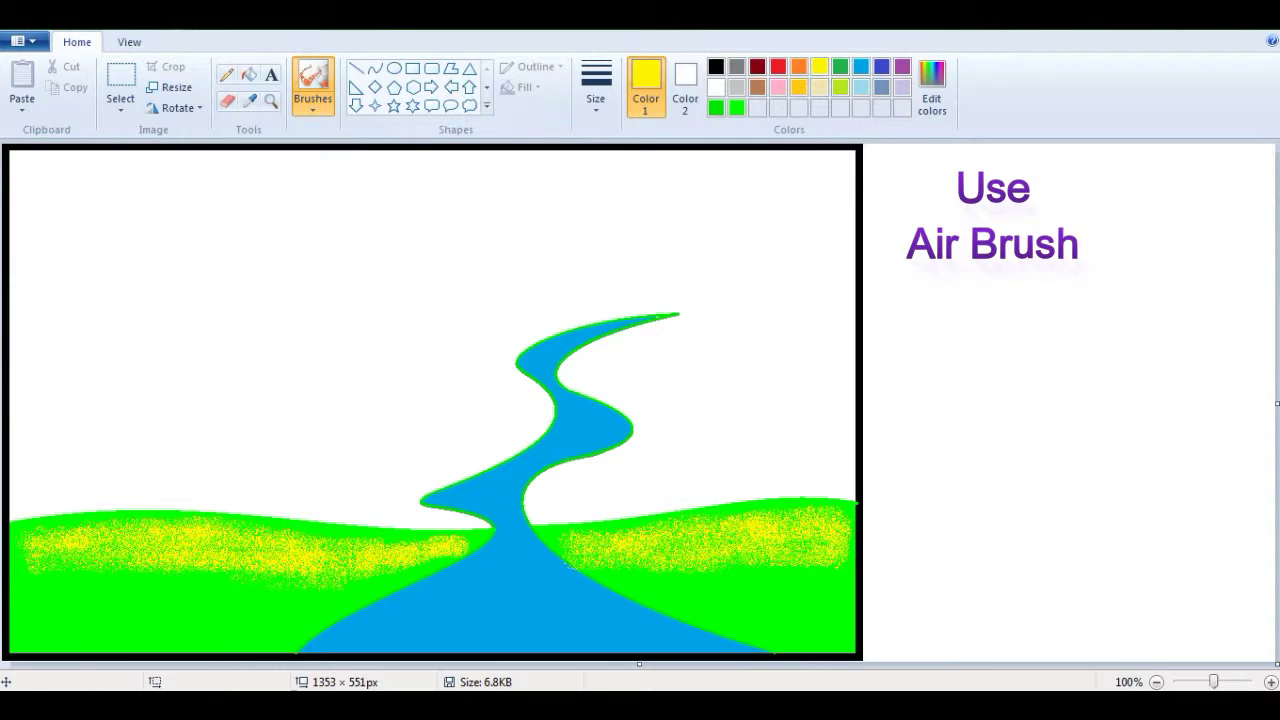
- Spray bright green over both hills' speckles and start dark red tree trunks on the right hill
left_click(736, 107)
mouse_move(135, 545)
left_mouse_down()
mouse_move(340, 575)
mouse_move(330, 552)
mouse_move(440, 552)
mouse_move(380, 553)
left_mouse_up()
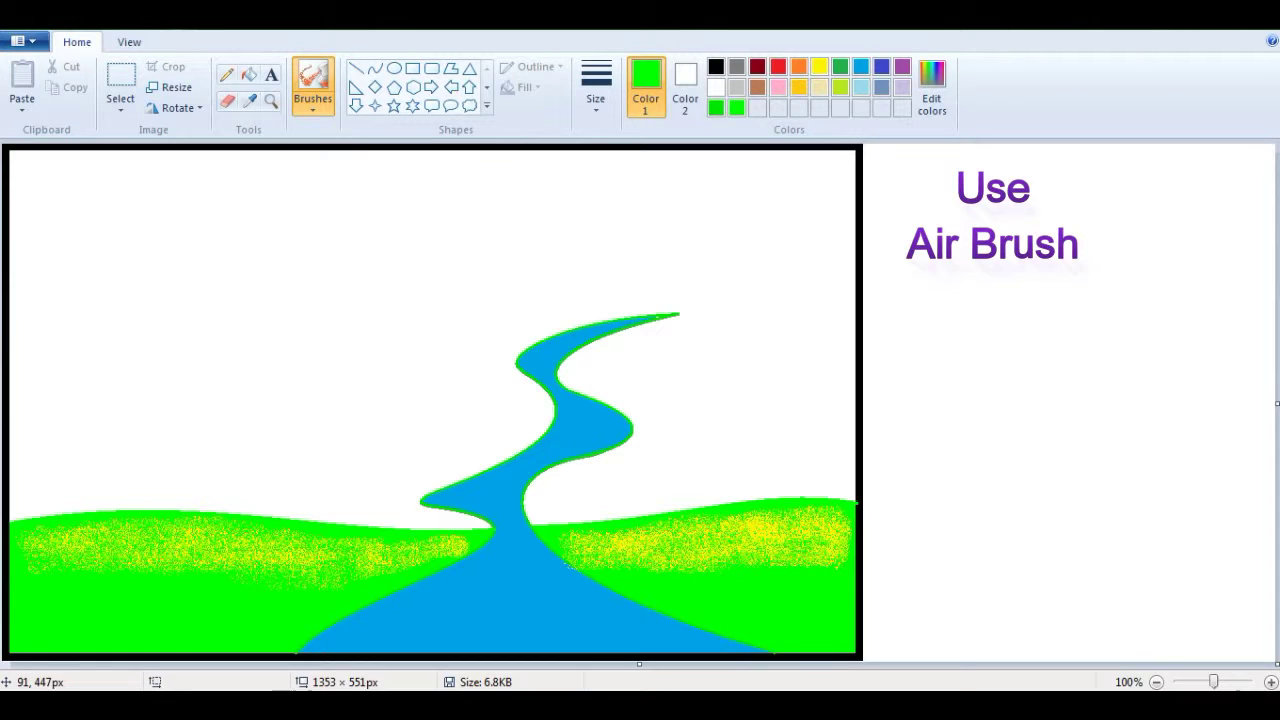
mouse_move(770, 532)
left_mouse_down()
mouse_move(735, 530)
mouse_move(836, 530)
left_mouse_up()
mouse_move(764, 506)
left_mouse_down()
mouse_move(764, 488)
mouse_move(806, 482)
left_mouse_up()
left_click(763, 491)
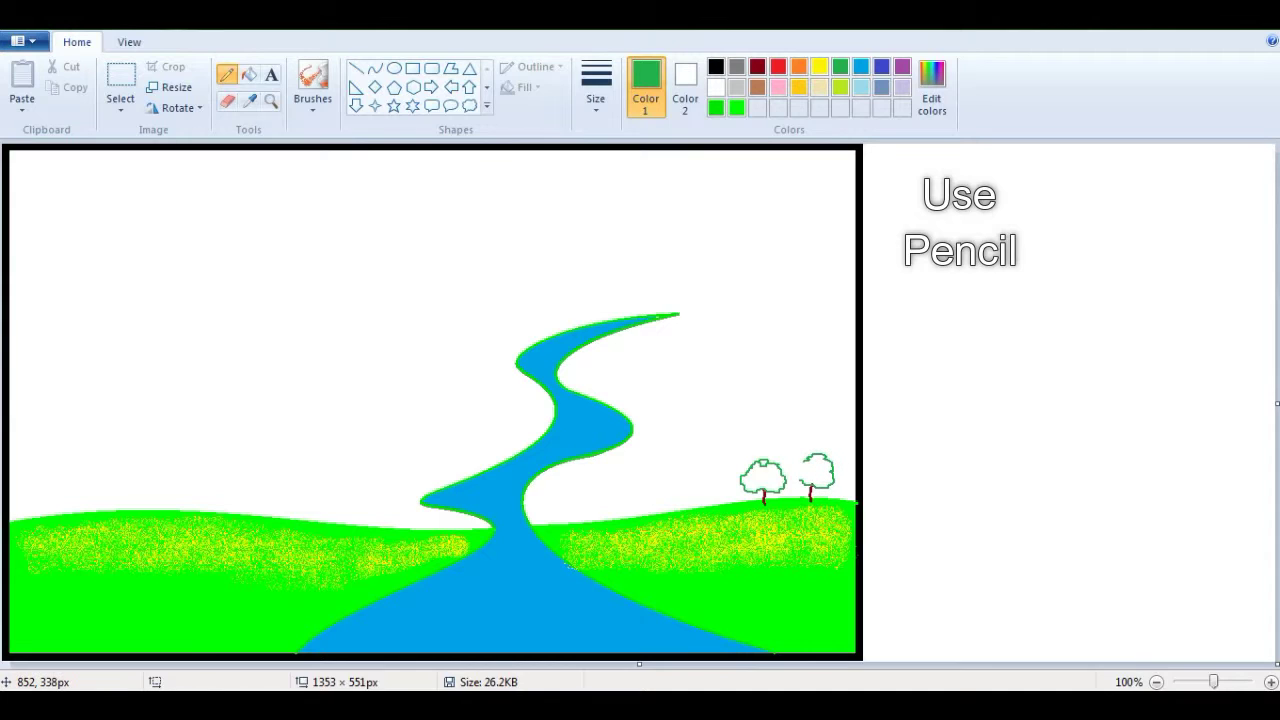
- Fill the two right-hill tree crowns green
left_click(249, 74)
left_click(763, 478)
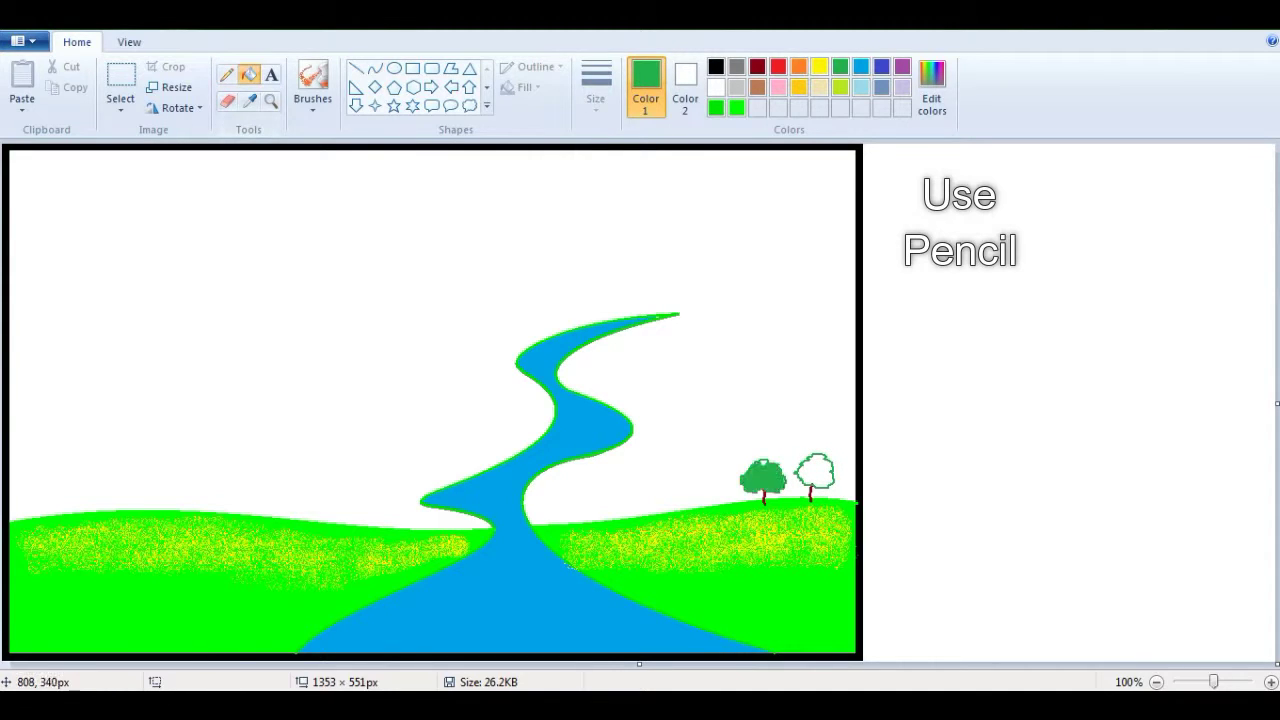
left_click(815, 470)
- Draw dark red trunks for three left-hill trees and fill their crowns green
left_click(374, 68)
left_click(757, 66)
mouse_move(25, 520)
left_mouse_down()
mouse_move(25, 503)
mouse_move(68, 500)
left_mouse_up()
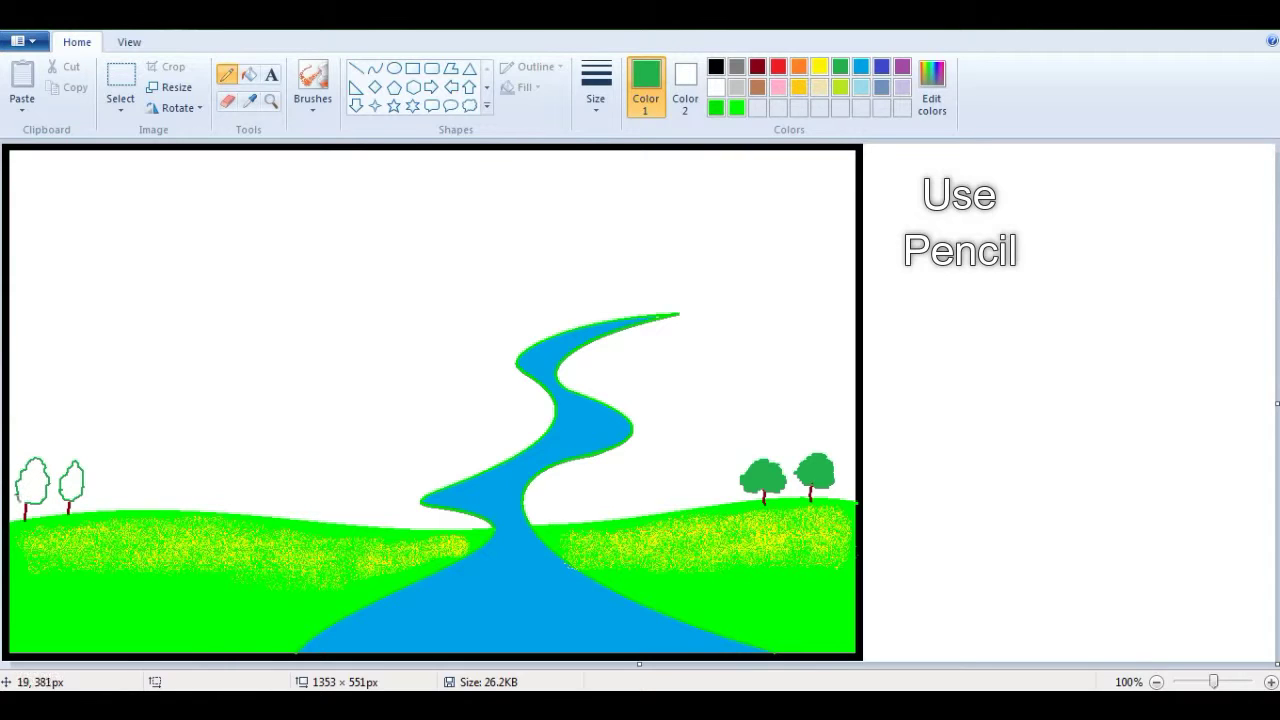
left_click(249, 74)
left_click(32, 482)
left_click(71, 482)
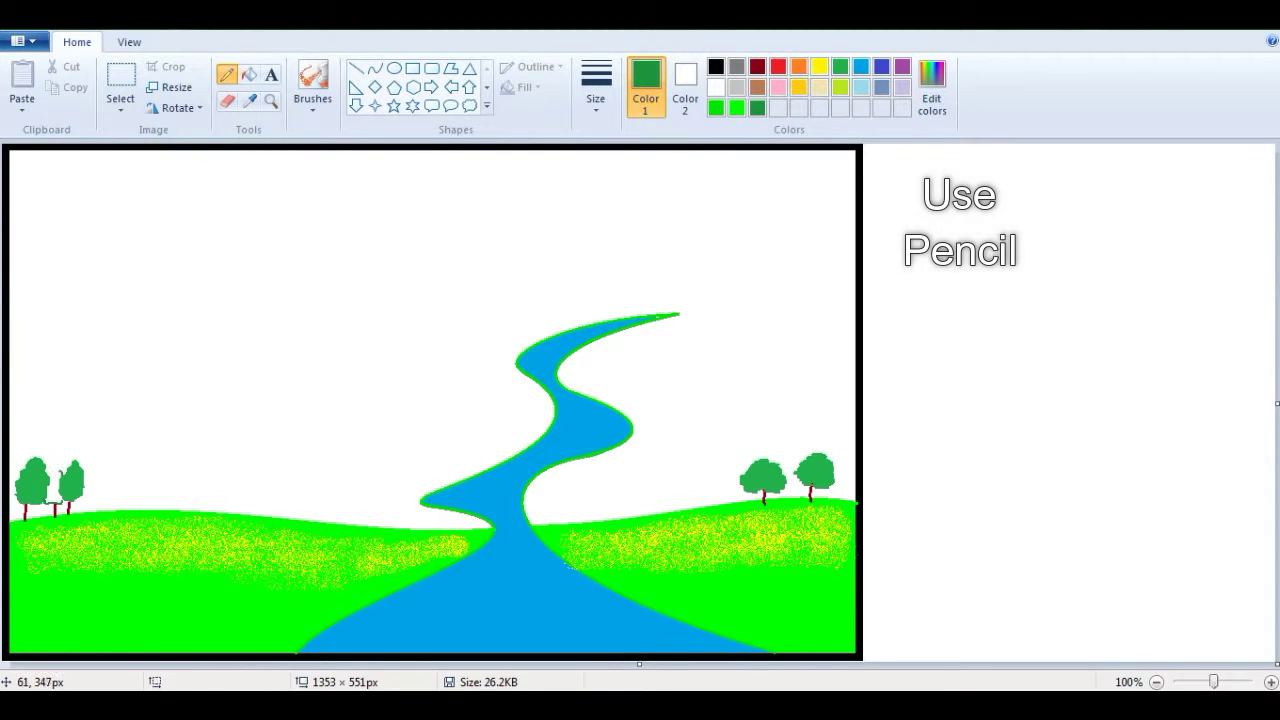
left_click(249, 74)
left_click(53, 485)
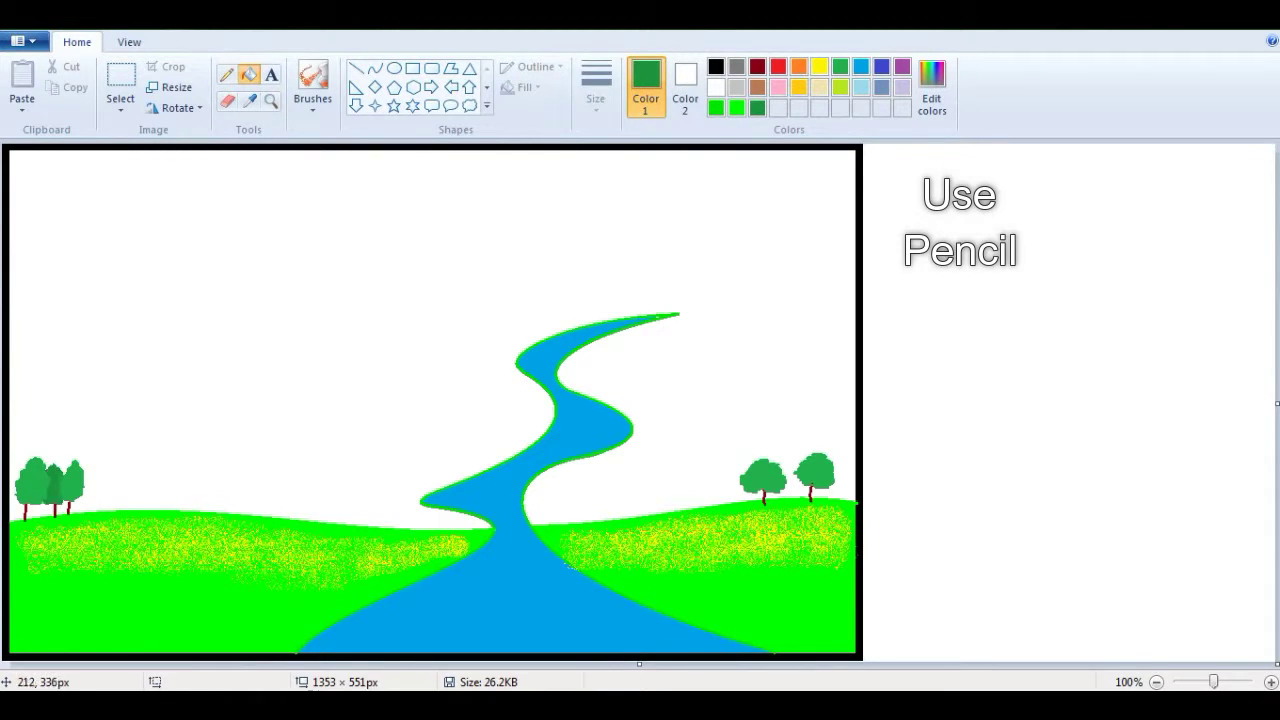
- Pencil a bright green distant hill outline above the left hill
left_click(226, 74)
left_click(737, 107)
mouse_move(86, 478)
left_mouse_down()
mouse_move(239, 480)
mouse_move(301, 449)
mouse_move(389, 458)
mouse_move(550, 431)
left_mouse_up()
- Fill the distant left hill and the gaps between its trees green
left_click(530, 440)
left_click(40, 511)
left_click(18, 514)
left_click(63, 508)
- Outline a distant hill right of the river to the canvas edge and fill it green
left_click(226, 74)
left_click_drag(632, 428, 740, 417)
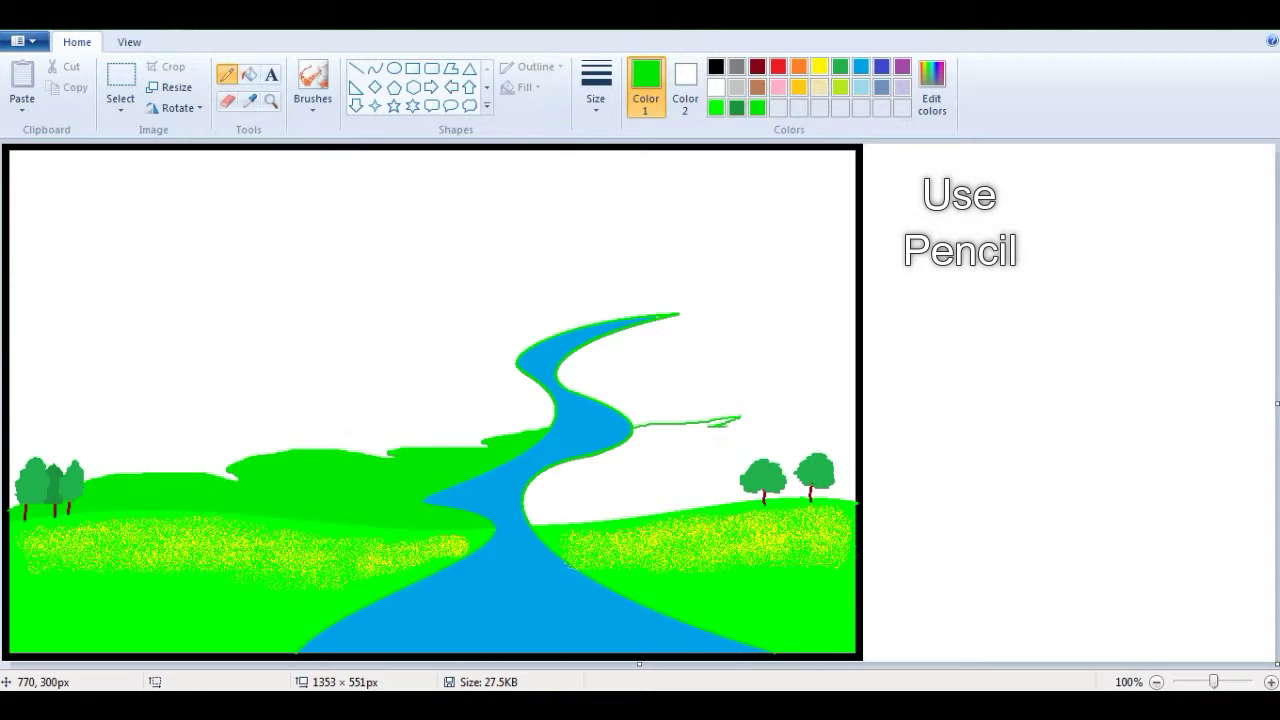
left_click_drag(758, 419, 853, 421)
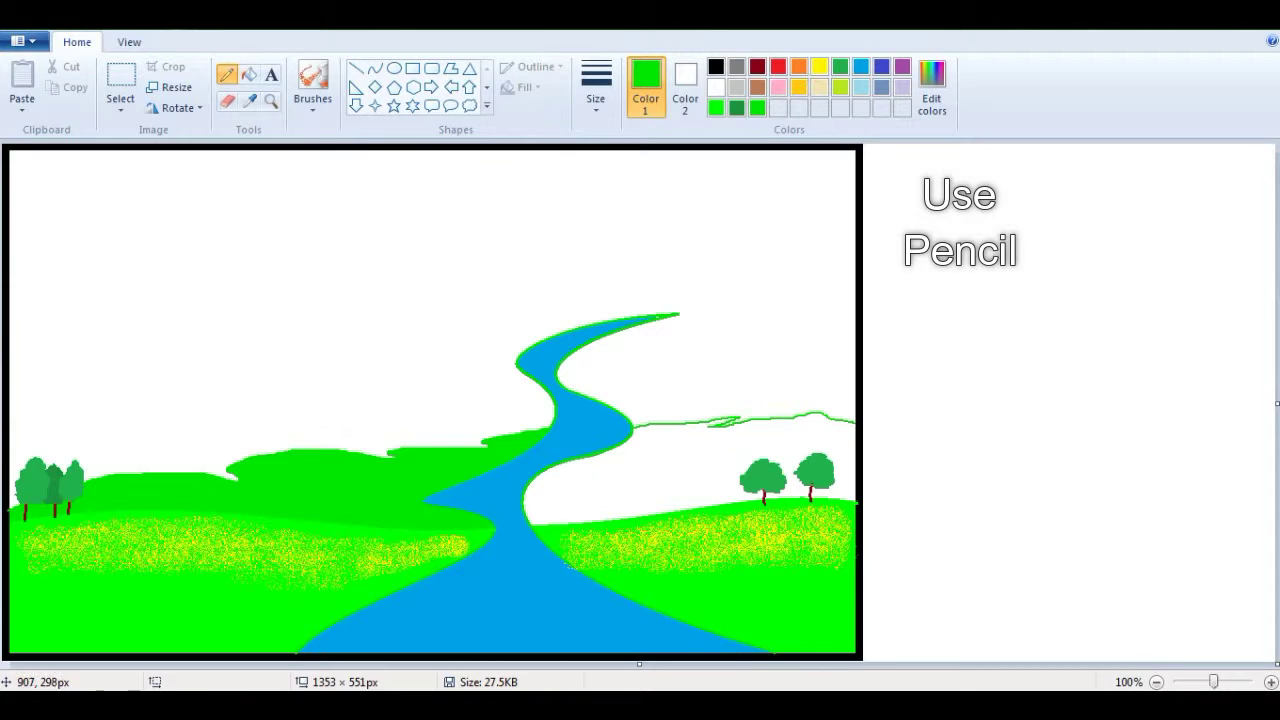
left_click(249, 74)
left_click(690, 455)
- Outline the upper-left ridge and its hilltop, filling them darker green
left_click(226, 74)
left_click_drag(52, 329, 548, 424)
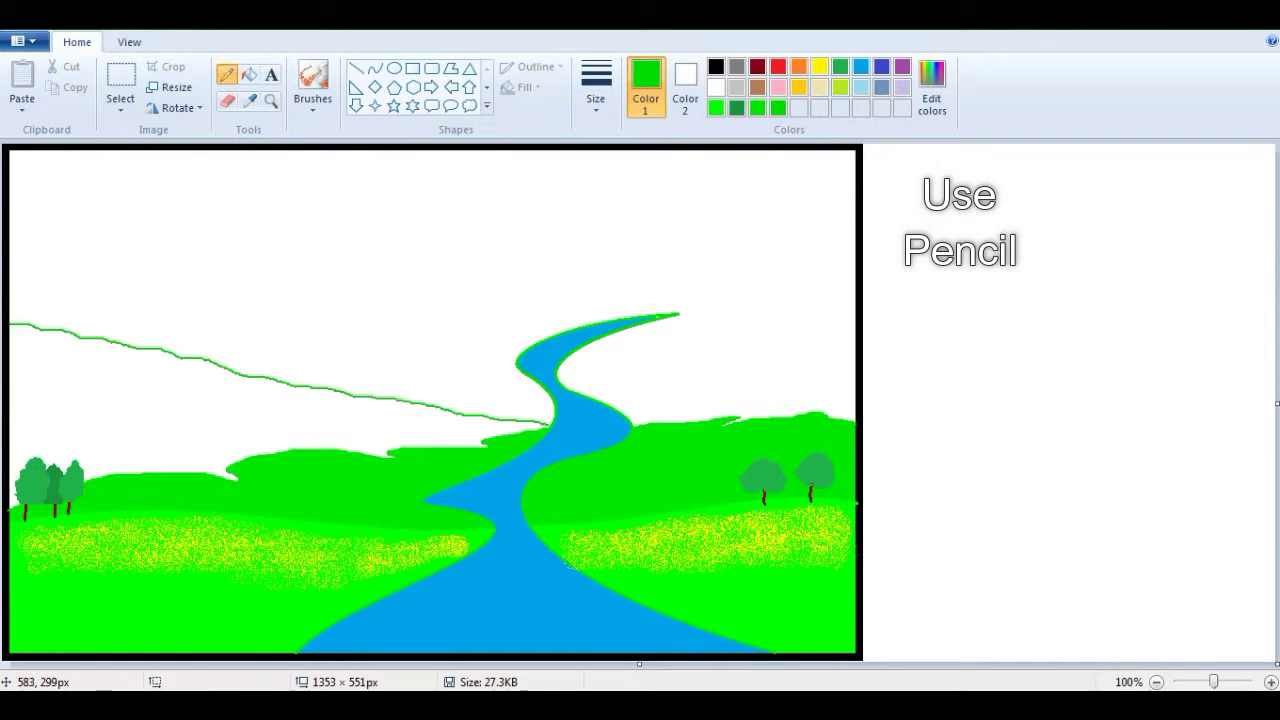
left_click(249, 74)
left_click(249, 439)
left_click(245, 436)
left_click(226, 74)
mouse_move(112, 339)
left_mouse_down()
mouse_move(134, 324)
mouse_move(305, 372)
left_mouse_up()
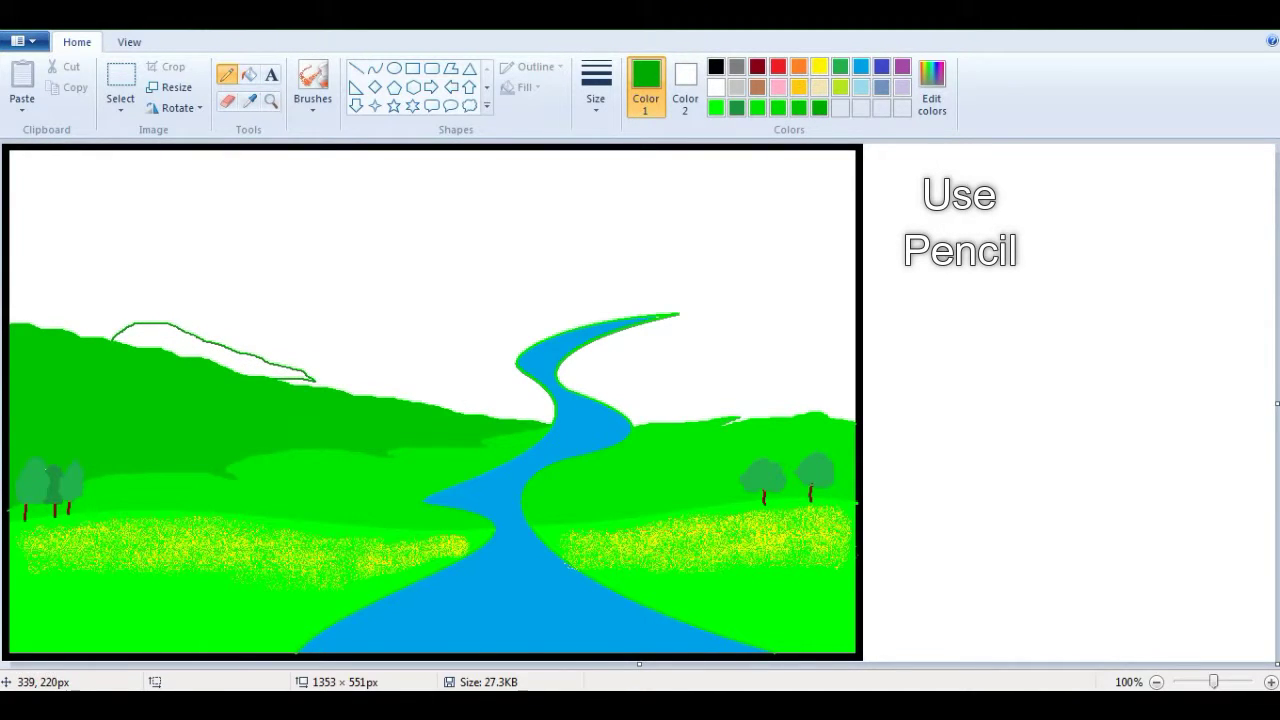
left_click(249, 74)
- Draw a bright green curve line for the mountain's top edge
left_click(200, 345)
left_click(374, 68)
left_click(716, 107)
mouse_move(215, 342)
left_mouse_down()
mouse_move(686, 306)
mouse_move(680, 315)
left_mouse_up()
- Arch the green ridge line, extend it right past the river, and sketch the right slope
left_click_drag(326, 335, 532, 335)
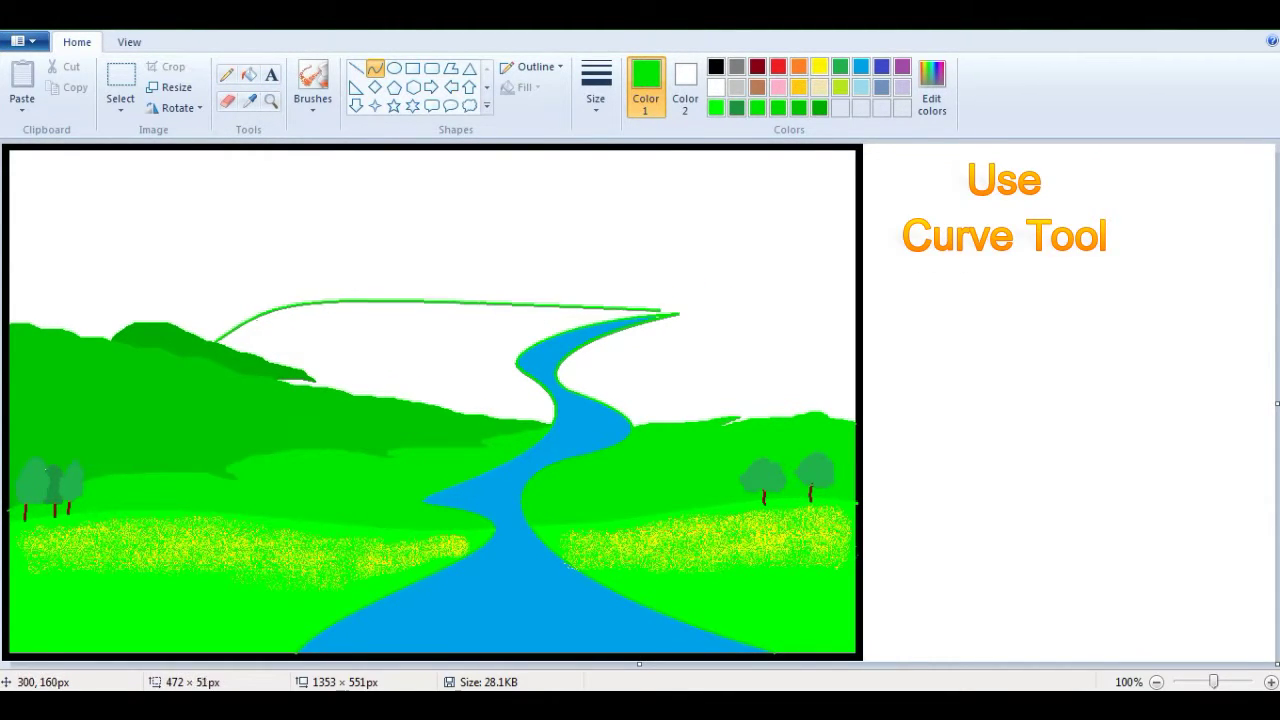
left_click(509, 321)
mouse_move(679, 313)
left_mouse_down()
mouse_move(847, 301)
mouse_move(812, 296)
left_mouse_up()
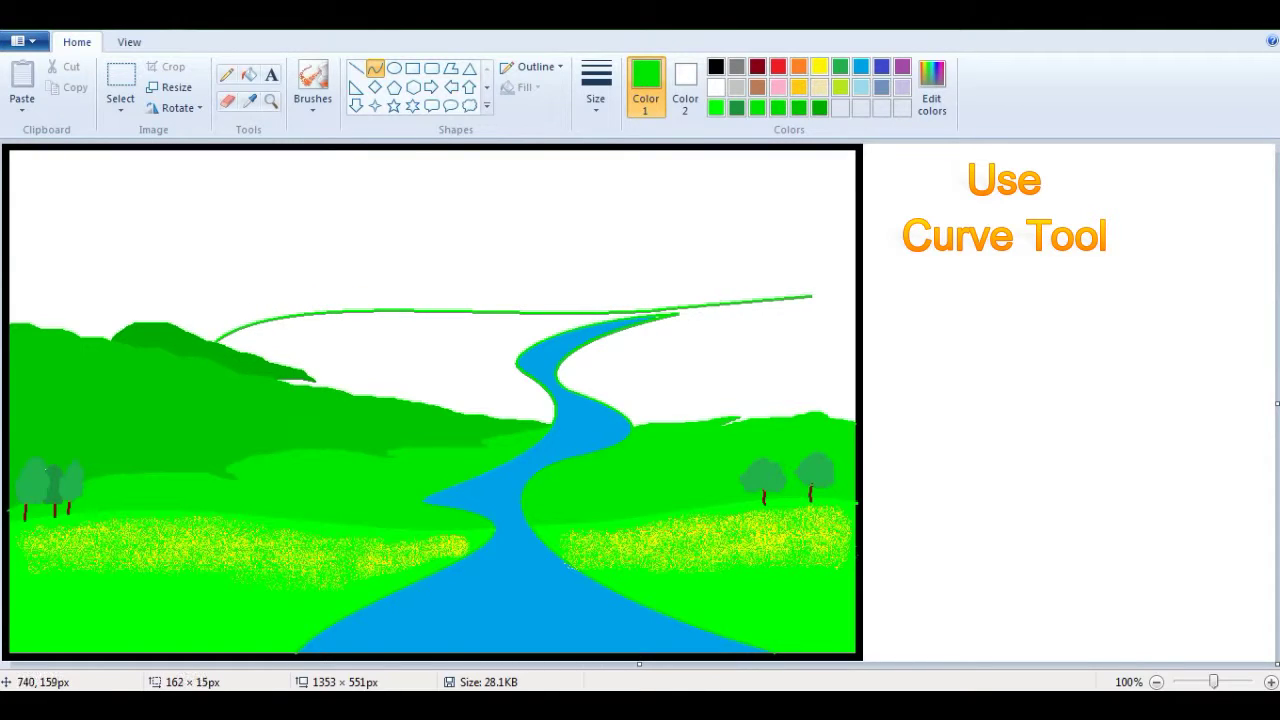
left_click_drag(605, 289, 653, 275)
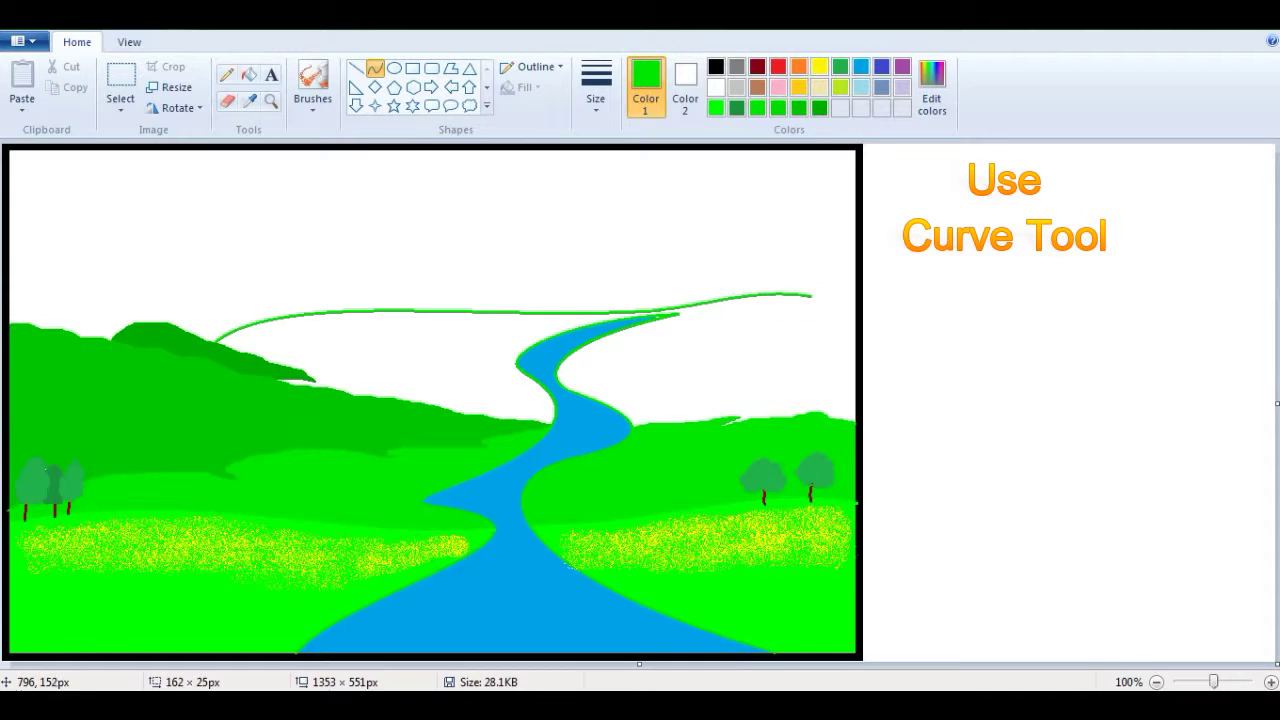
left_click(227, 74)
mouse_move(693, 389)
left_mouse_down()
mouse_move(766, 349)
mouse_move(815, 298)
left_mouse_up()
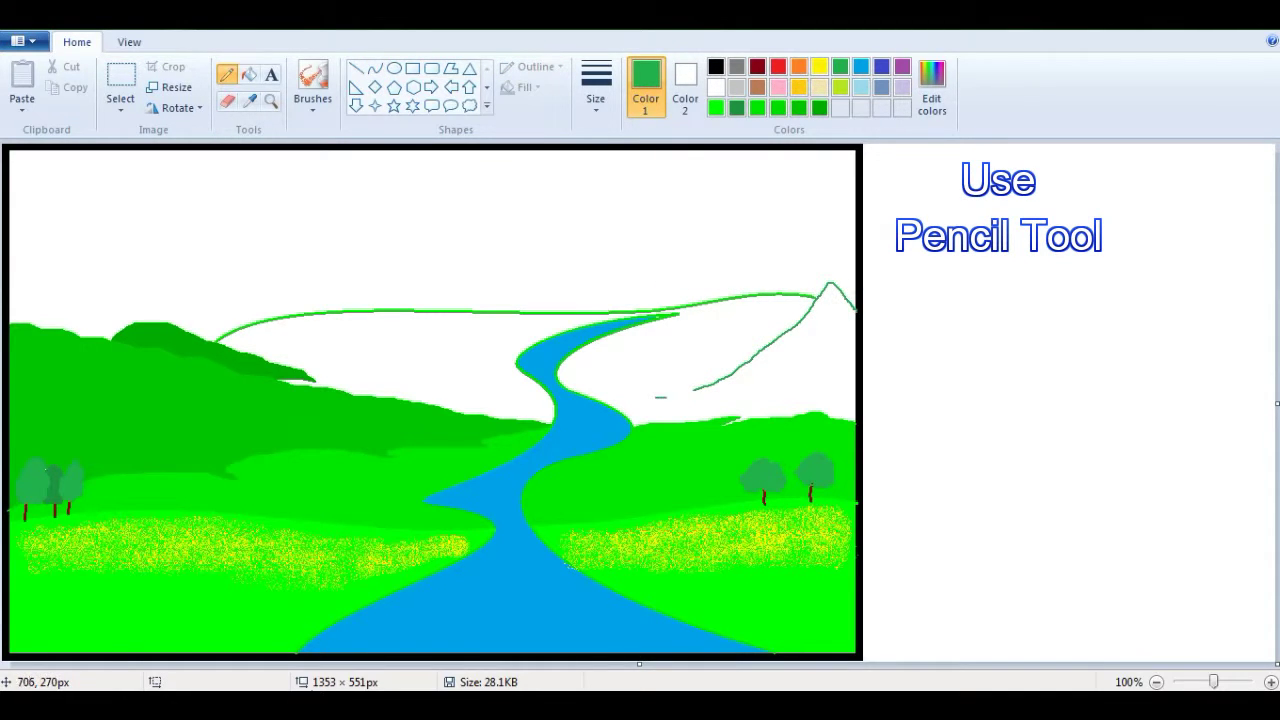
- Add ridge lines under the right peak, fill it dark green and the white hills bright green
mouse_move(665, 398)
left_mouse_down()
mouse_move(762, 387)
mouse_move(688, 410)
mouse_move(804, 391)
left_mouse_up()
left_click_drag(736, 418, 786, 402)
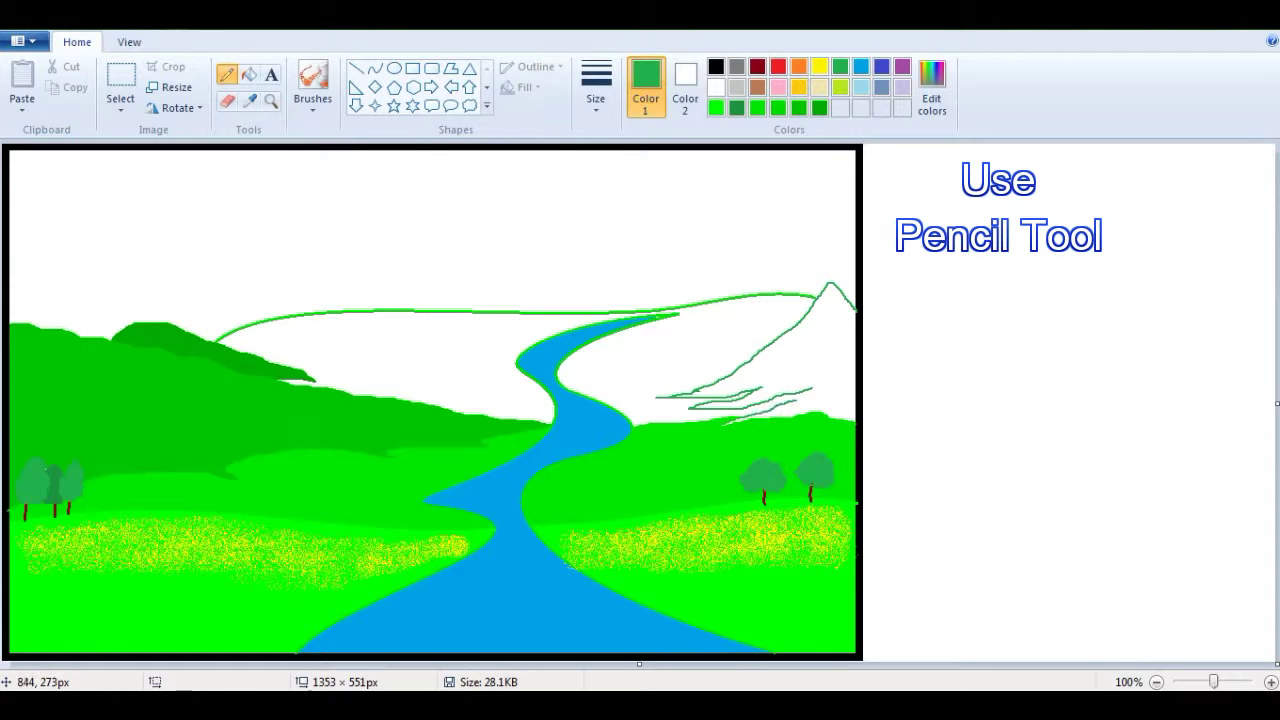
left_click(249, 74)
left_click(810, 345)
left_click(716, 107)
left_click(450, 340)
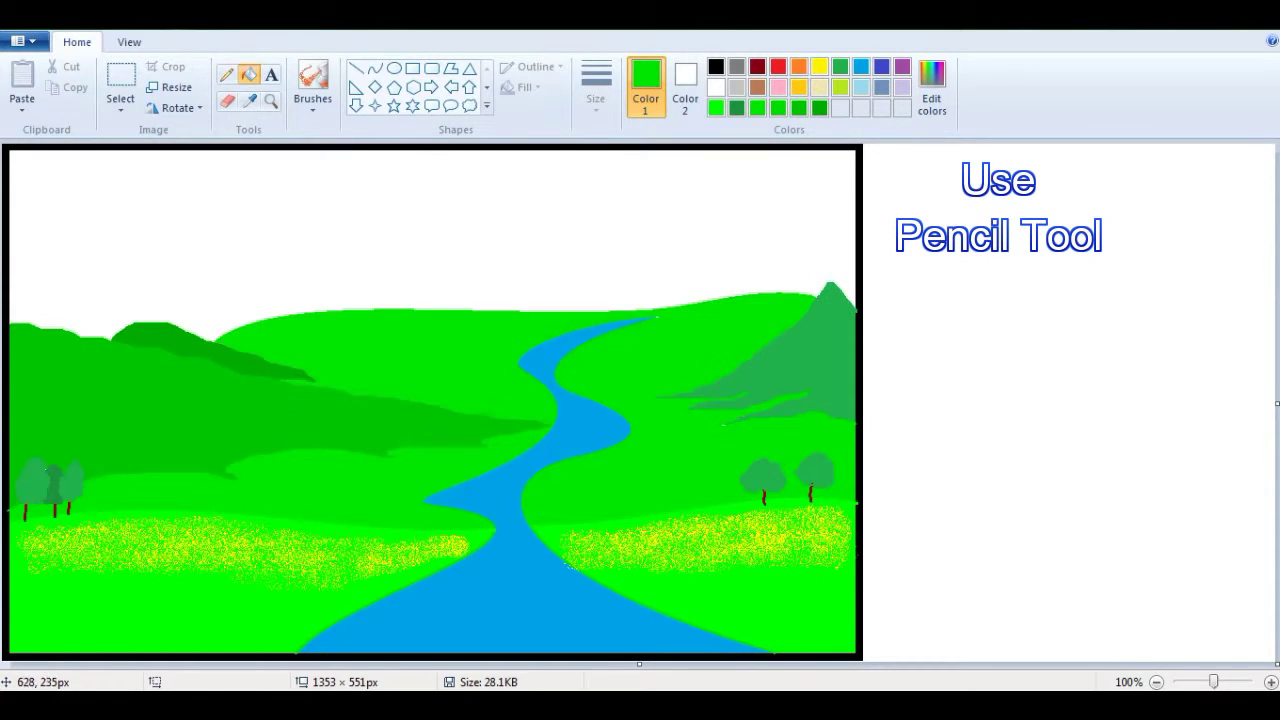
- Sketch a small peak on the left hilltop and fill it dark green
left_click(227, 74)
mouse_move(182, 327)
left_mouse_down()
mouse_move(288, 312)
mouse_move(252, 320)
left_mouse_up()
left_click(374, 68)
left_click(716, 107)
left_click(596, 88)
left_click(249, 74)
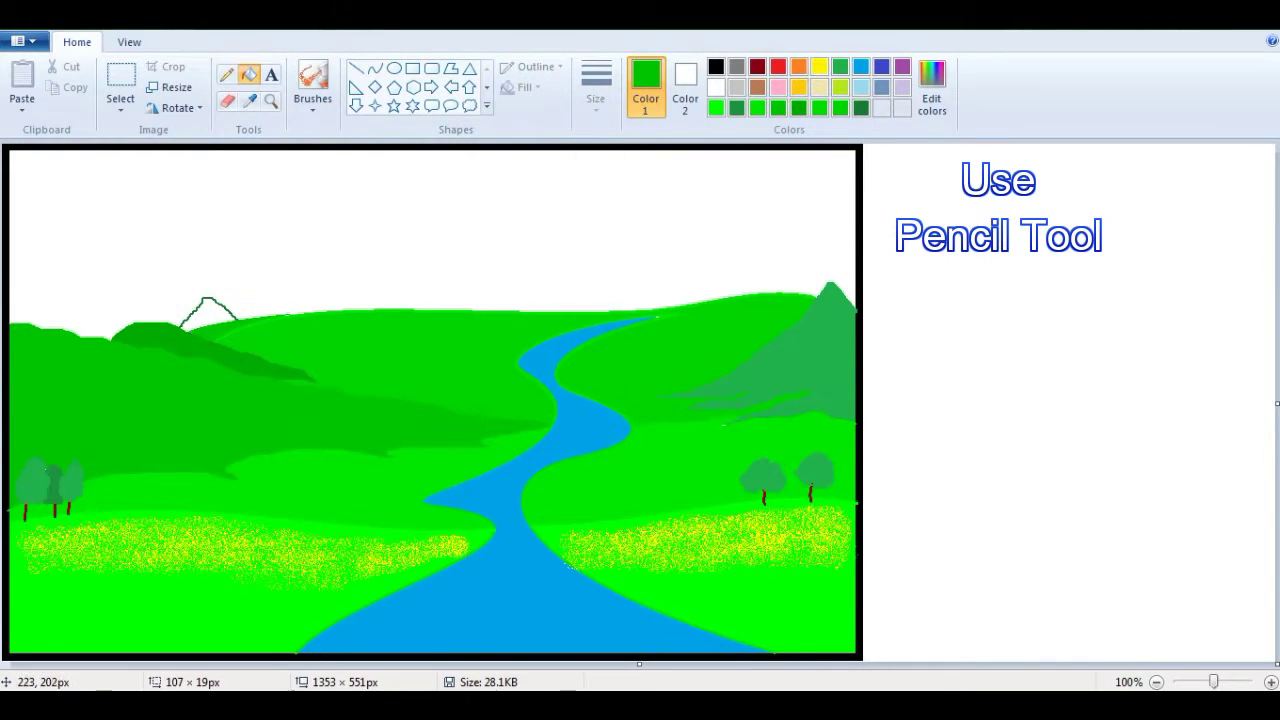
left_click(860, 107)
left_click(207, 316)
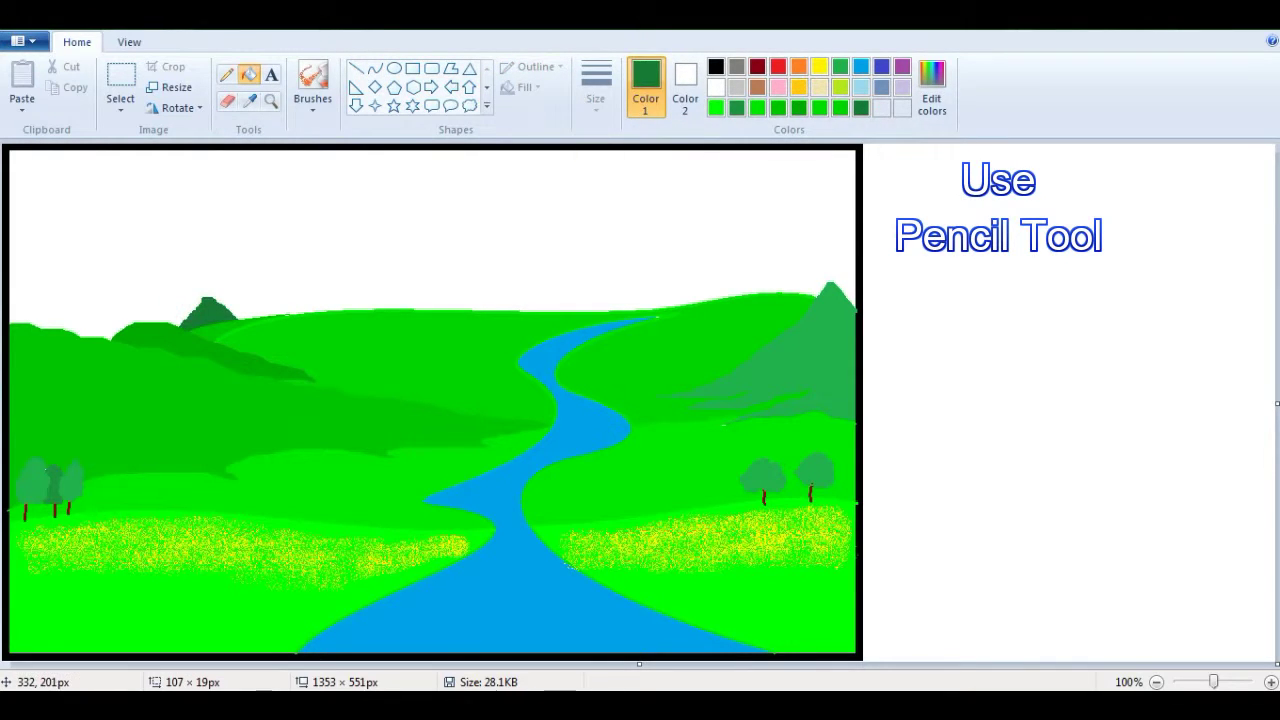
- Draw a tiny dark green oval tree on the distant hilltop
left_click(227, 74)
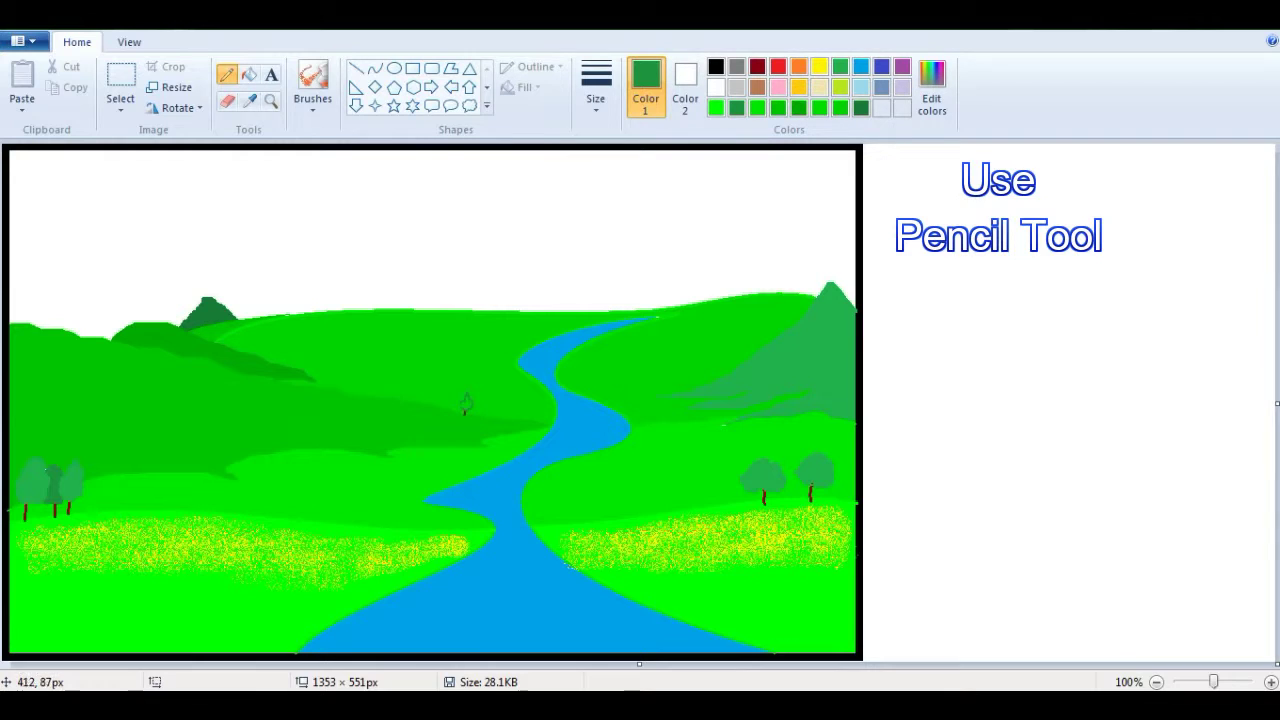
left_click(249, 74)
key("alt+h")
key("p")
key("1")
left_click(249, 74)
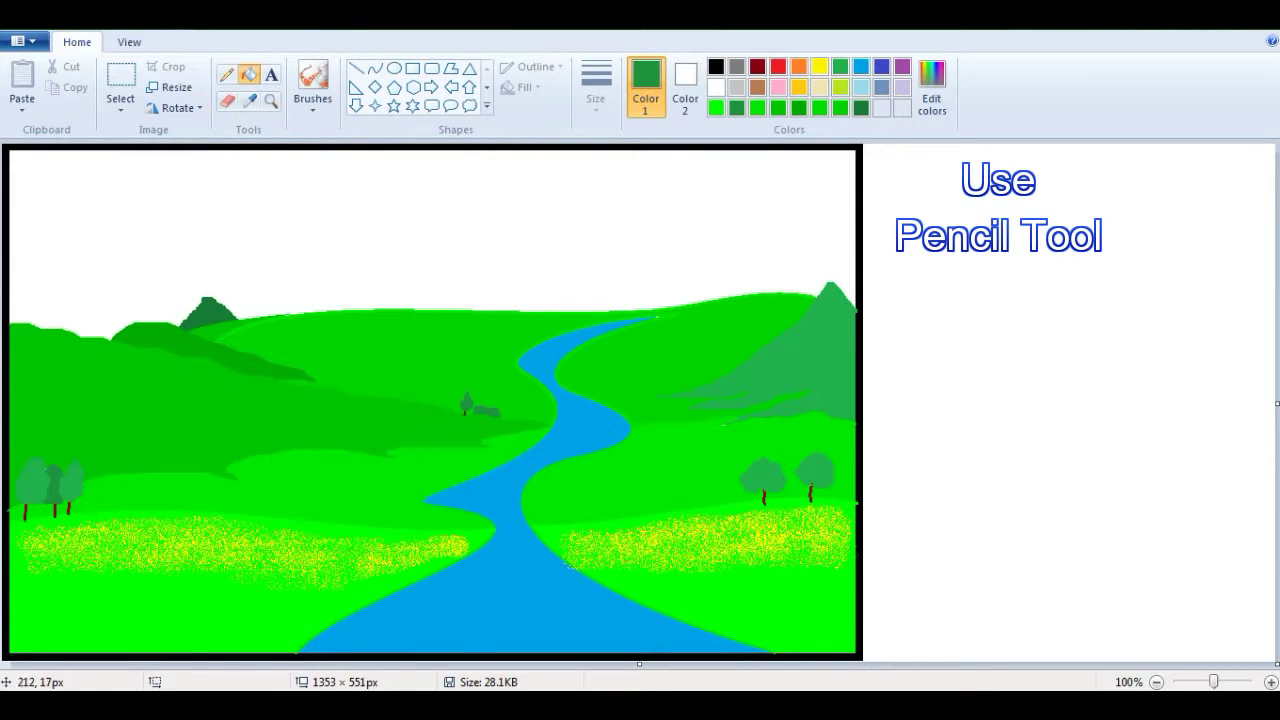
left_click(394, 68)
left_click_drag(242, 306, 246, 318)
left_click(249, 74)
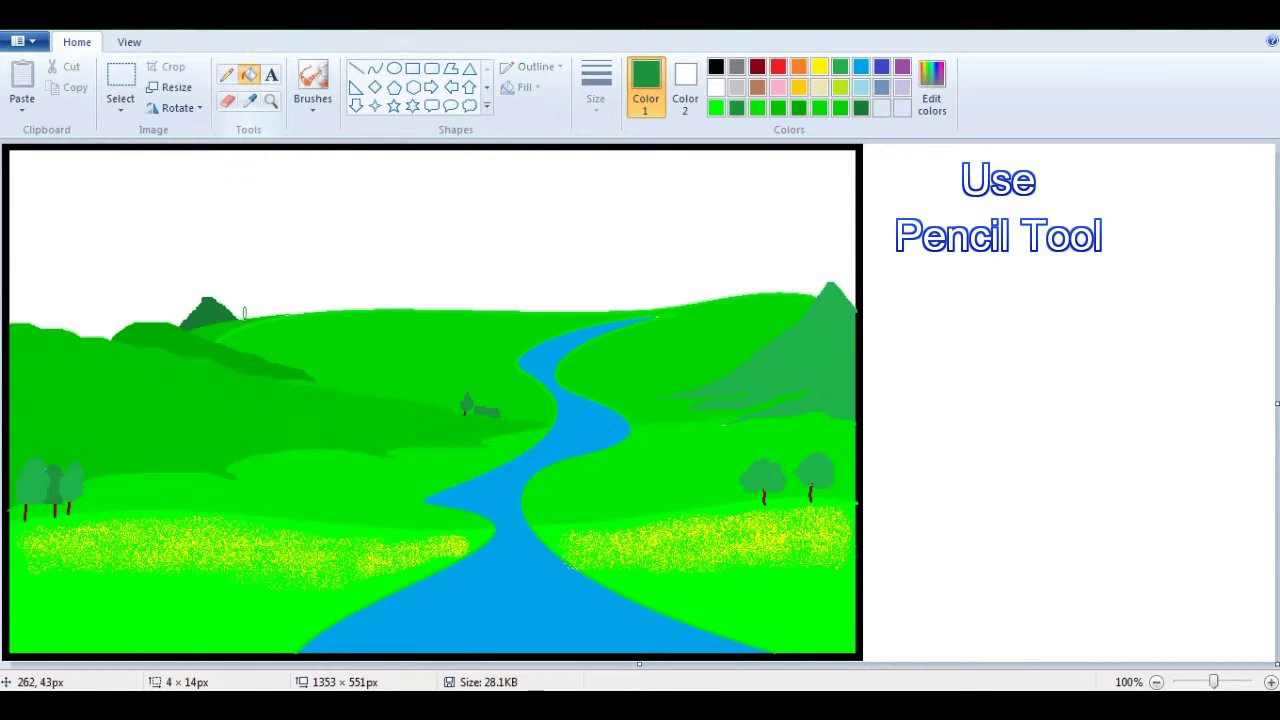
- Add a second tiny tree beside it and more near the far river bend
left_click(394, 68)
left_click_drag(250, 306, 254, 319)
left_click(249, 74)
left_click(394, 68)
left_click_drag(551, 320, 559, 332)
left_click(355, 68)
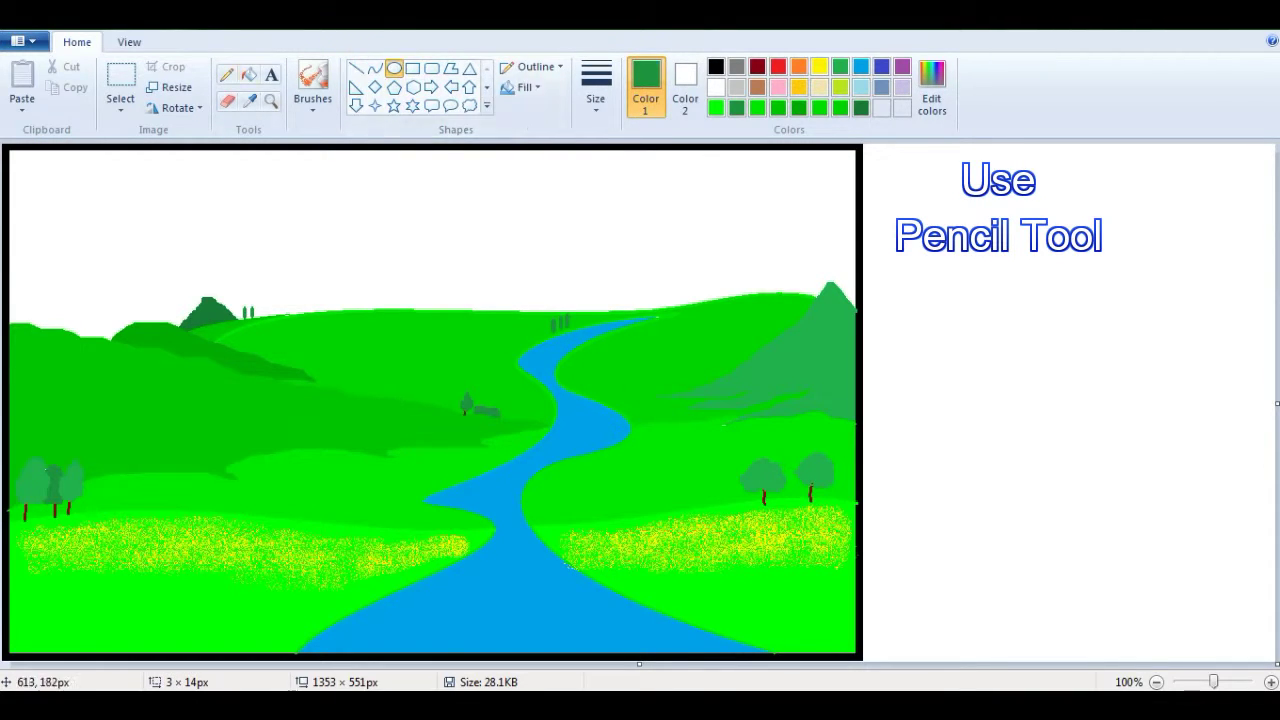
- Fill the sky light blue
left_click(249, 74)
left_click(861, 87)
left_click(435, 247)
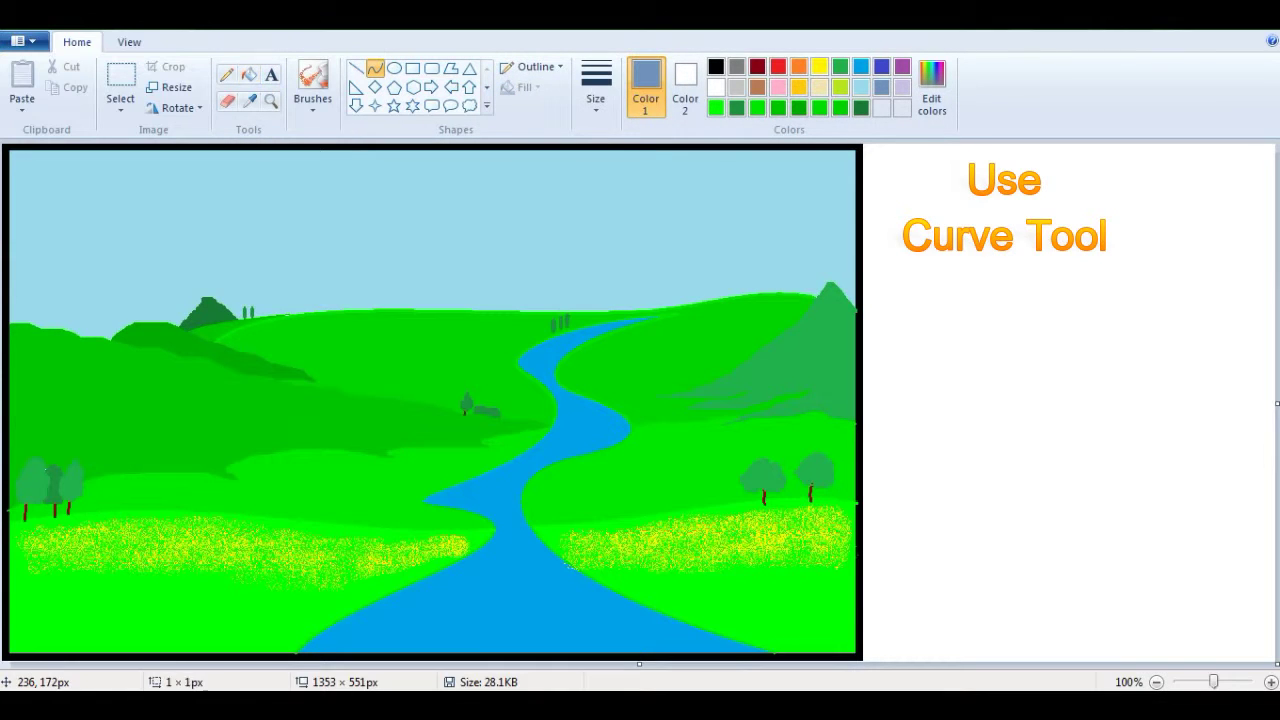
- Curve two lavender hill lines across the far hills and fill the band between them
left_click_drag(224, 307, 484, 308)
left_click_drag(340, 307, 340, 292)
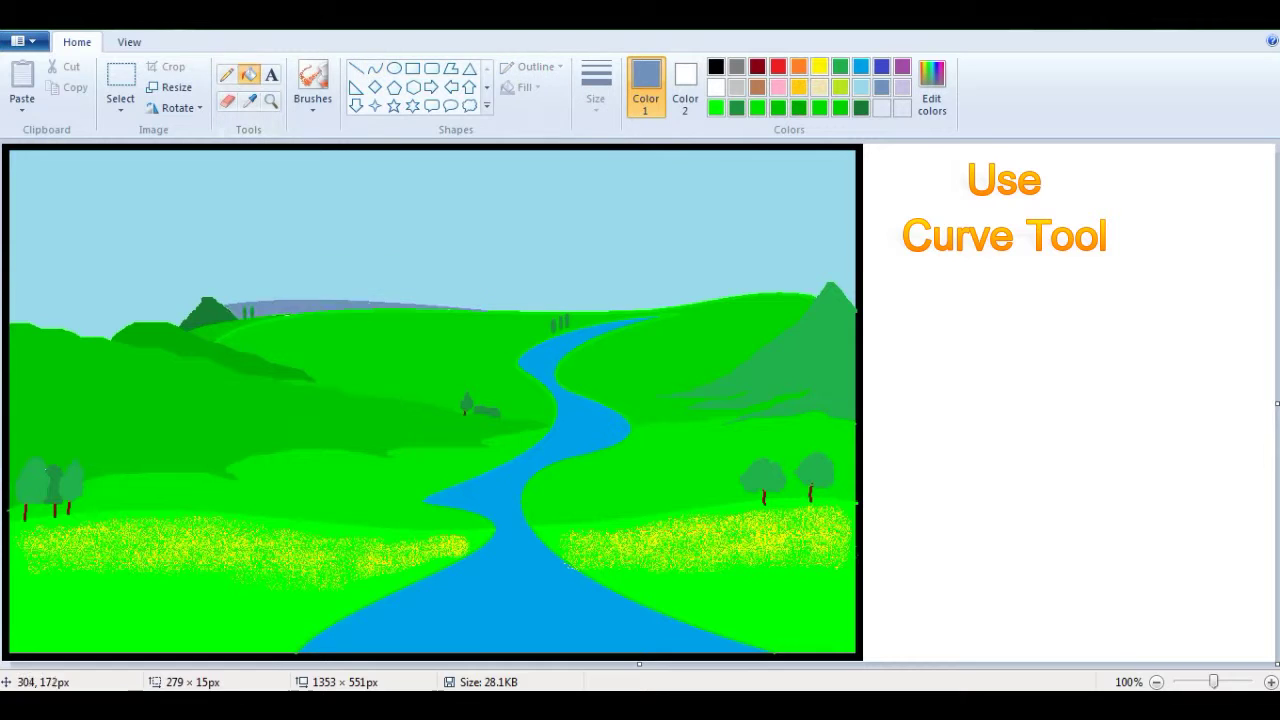
left_click(902, 87)
left_click_drag(228, 312, 557, 312)
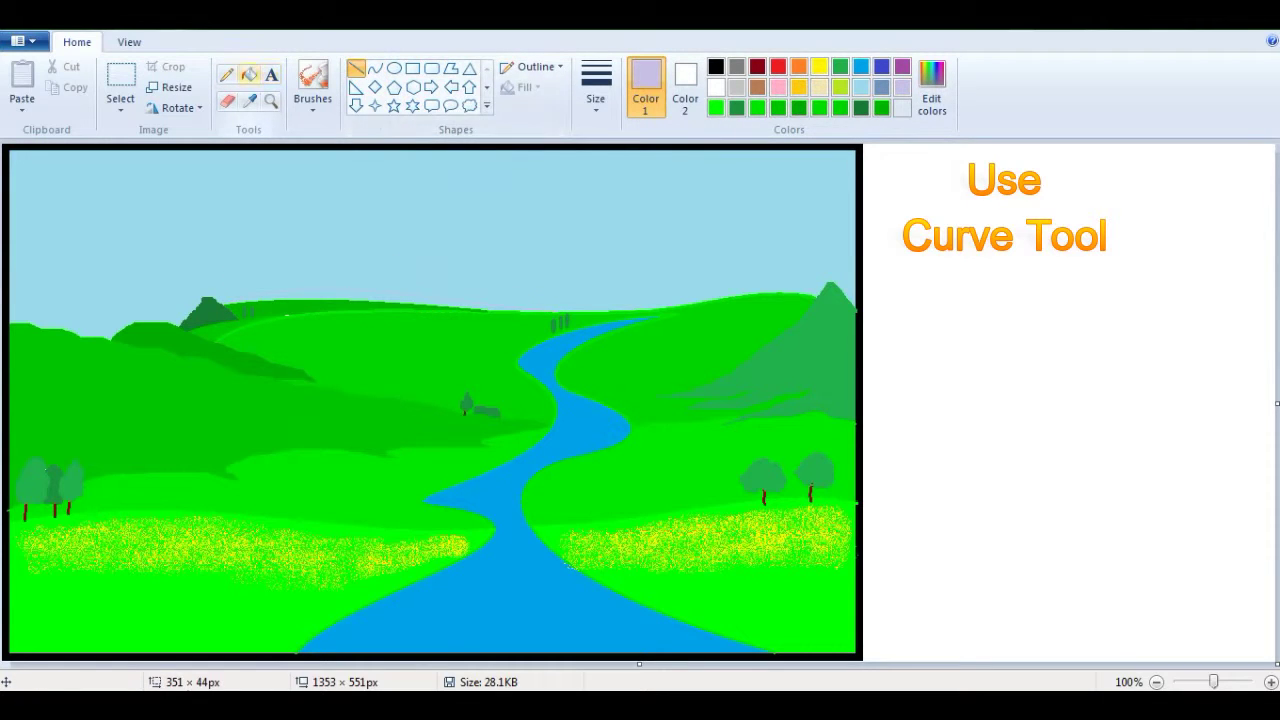
left_click(249, 74)
left_click(736, 87)
left_click(450, 295)
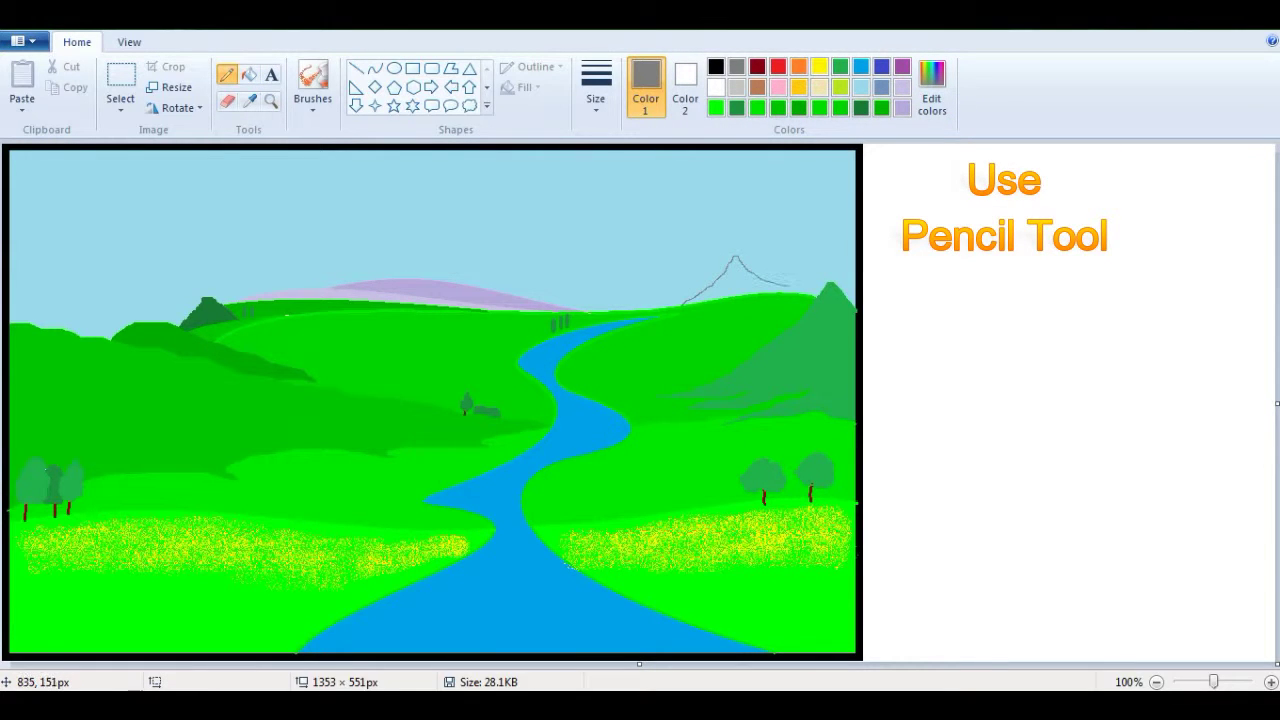
- Fill the top-right mountain lavender, then undo a trial beige fill
left_click(249, 74)
left_click(760, 290)
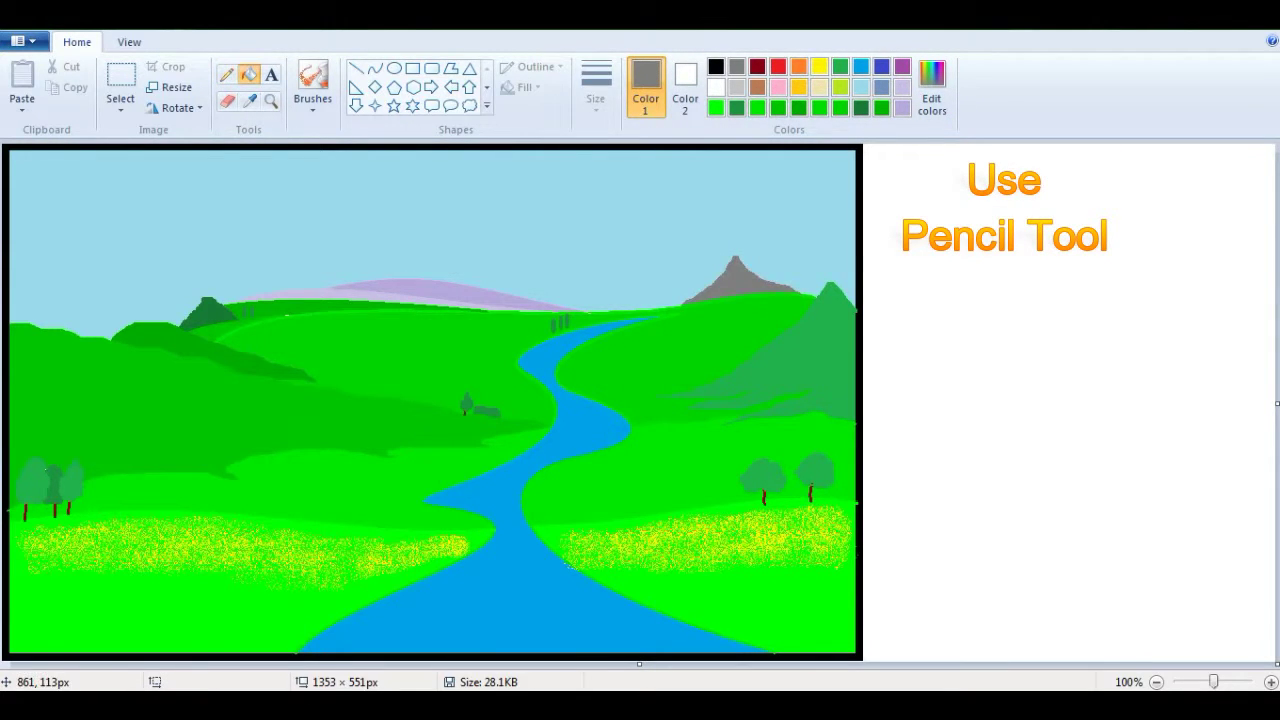
left_click(901, 107)
left_click(790, 291)
left_click(819, 87)
left_click(783, 282)
key("ctrl+z")
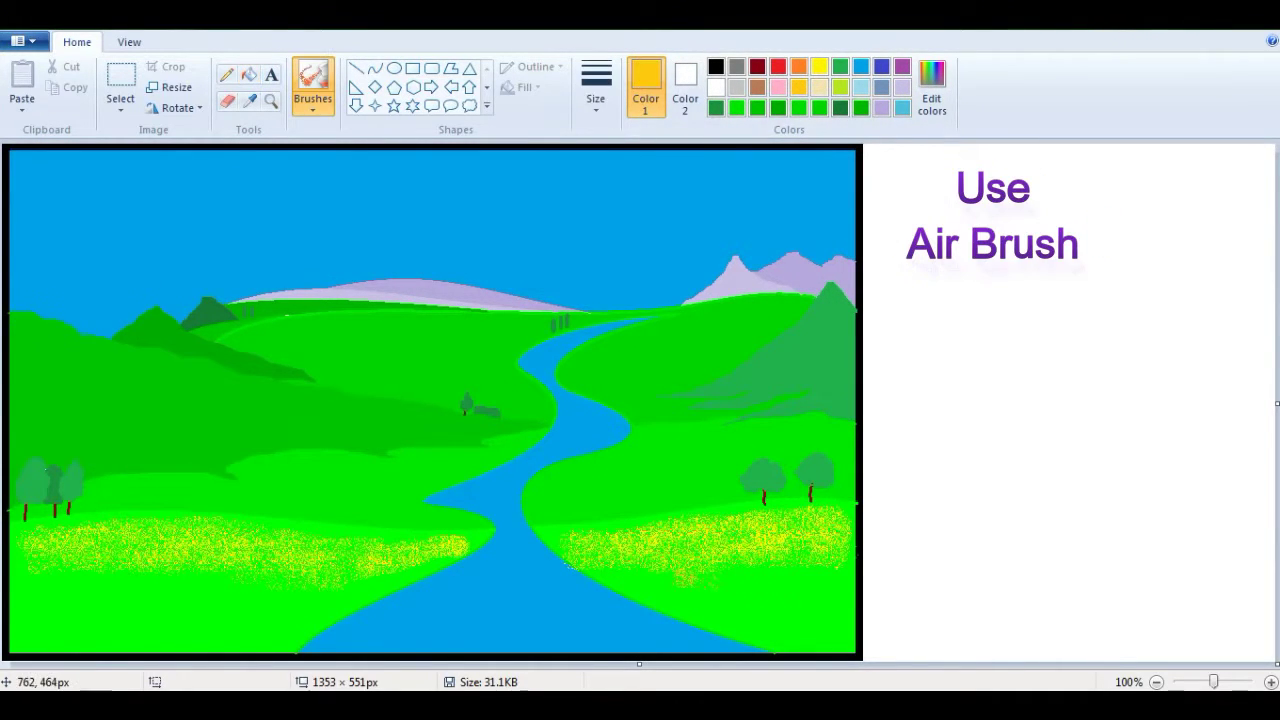
- Airbrush gold flower speckles across the left and right meadows
mouse_move(641, 585)
left_mouse_down()
mouse_move(47, 569)
mouse_move(48, 613)
mouse_move(371, 614)
mouse_move(147, 623)
mouse_move(237, 562)
left_mouse_up()
mouse_move(145, 640)
left_mouse_down()
mouse_move(380, 560)
mouse_move(60, 600)
mouse_move(800, 535)
left_mouse_up()
left_click_drag(730, 560, 770, 600)
left_click_drag(575, 545, 830, 600)
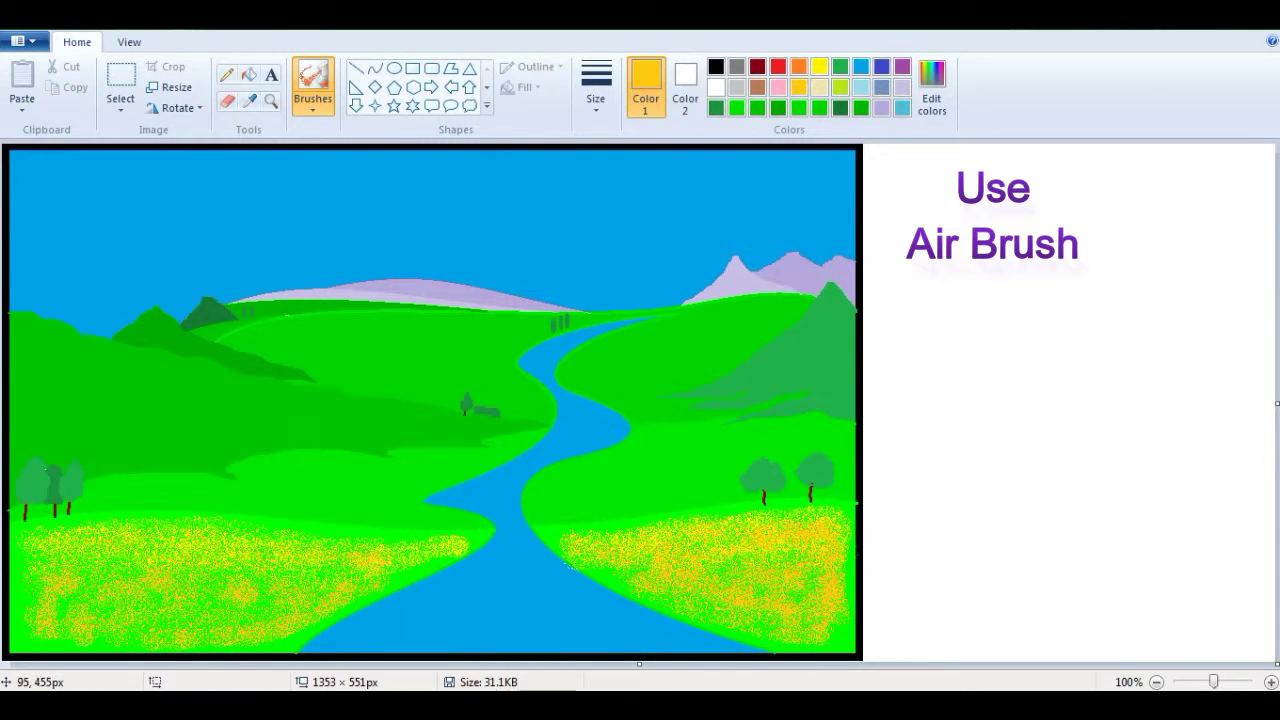
- Spray bright yellow densely into both meadows, finishing with a bright green pass
left_click(819, 66)
left_click_drag(100, 570, 330, 550)
left_click_drag(116, 639, 280, 585)
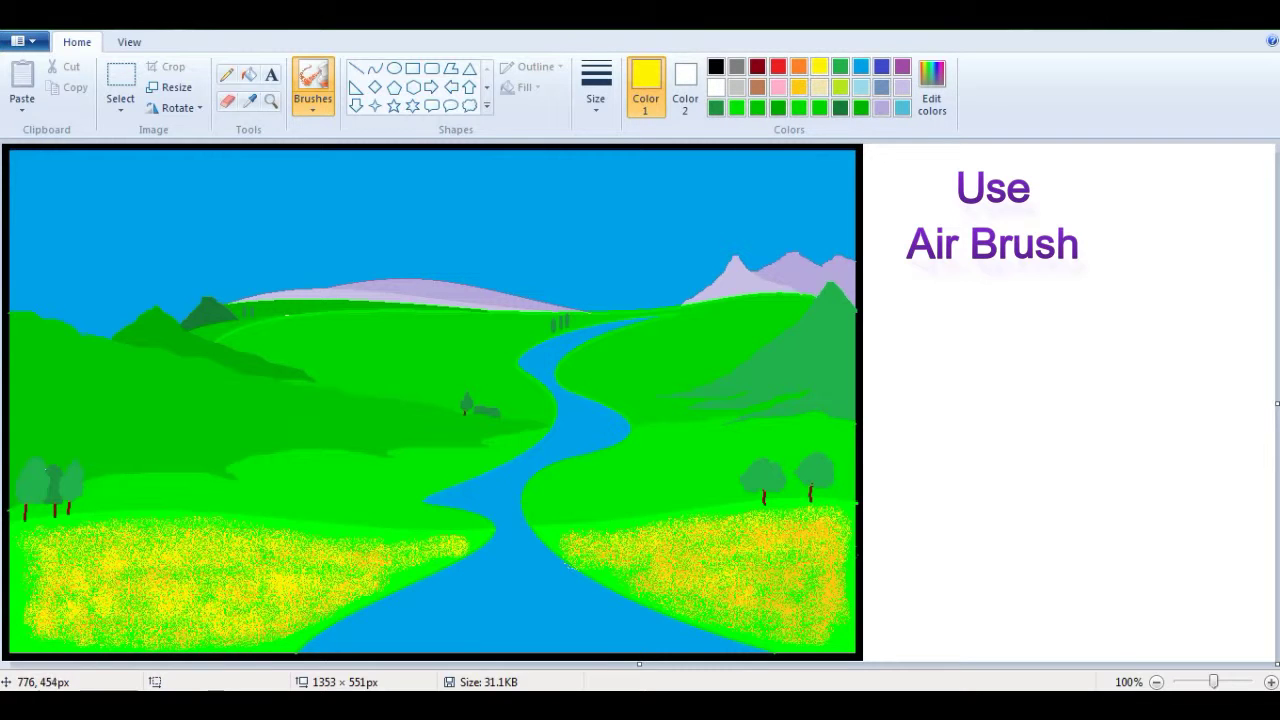
left_click_drag(700, 575, 830, 600)
left_click_drag(740, 530, 700, 620)
left_click(737, 107)
left_click_drag(646, 539, 700, 585)
mouse_move(85, 575)
left_mouse_down()
mouse_move(155, 590)
mouse_move(25, 600)
mouse_move(832, 565)
left_mouse_up()
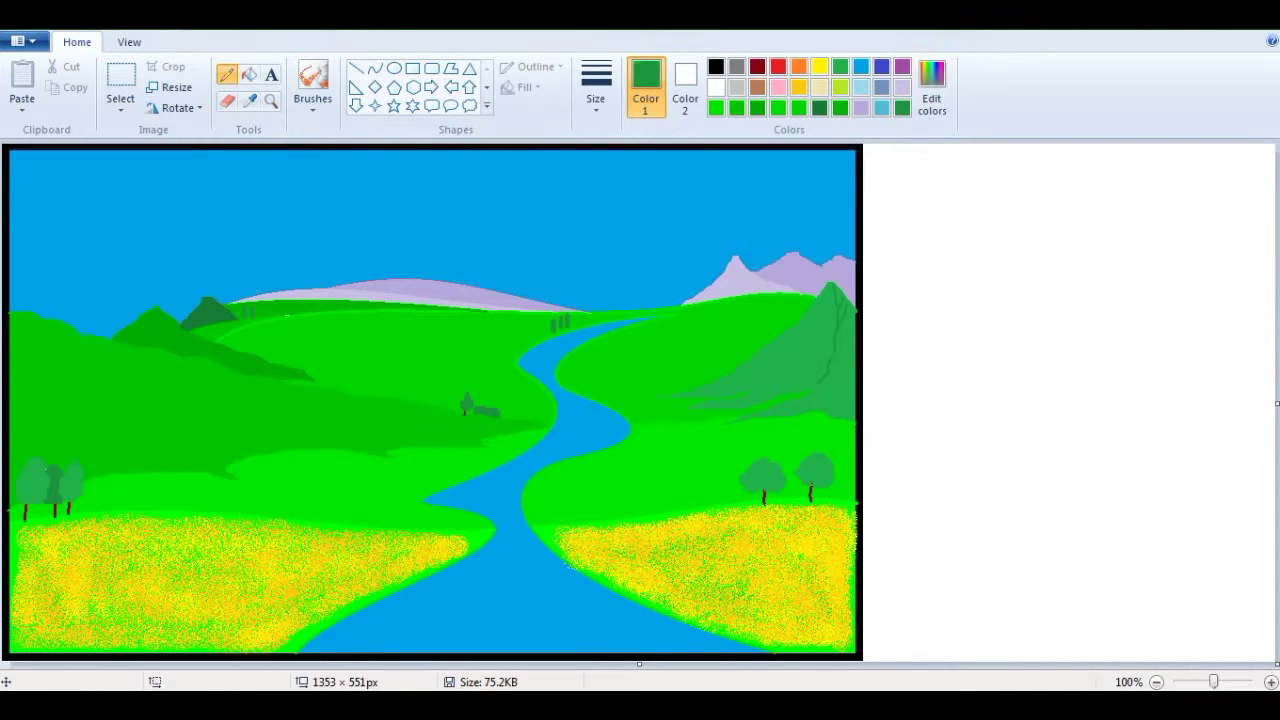
- Refill the right mountain dark green, zoom in, and undo the dark streak on its slope
left_click(832, 388)
key("ctrl+z")
left_click(820, 385)
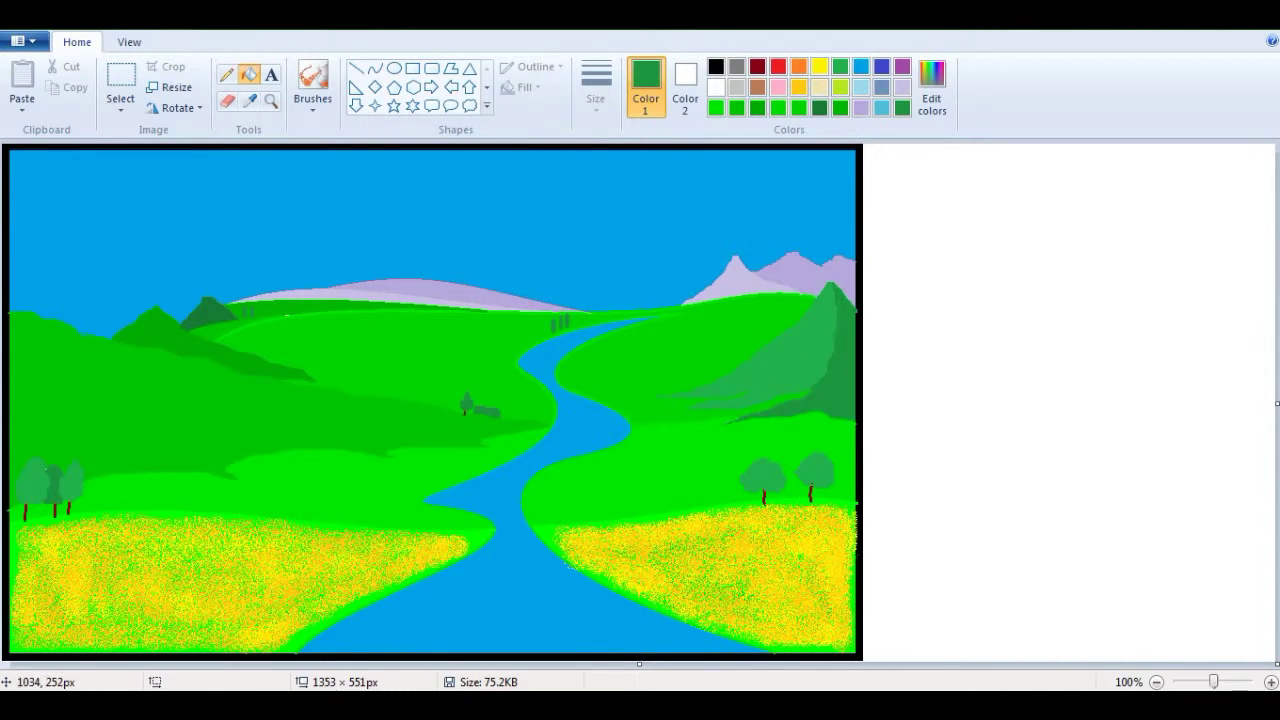
left_click(271, 100)
left_click(720, 310)
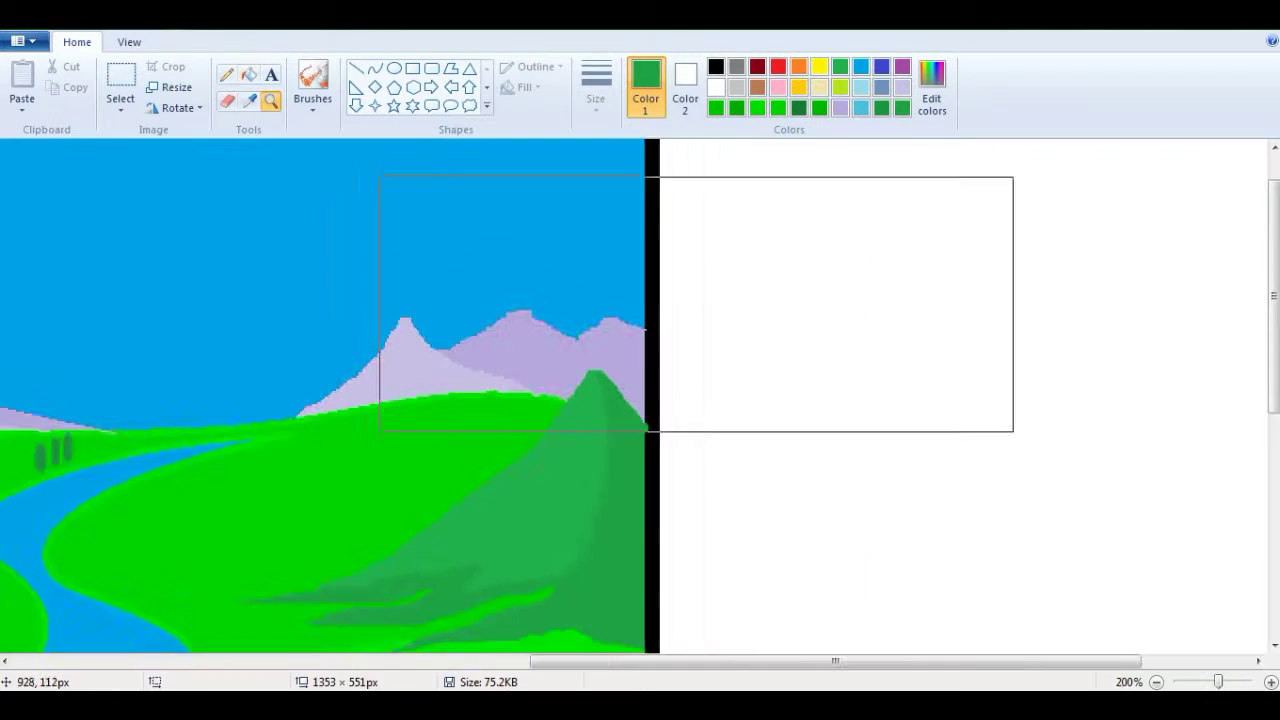
left_click(227, 74)
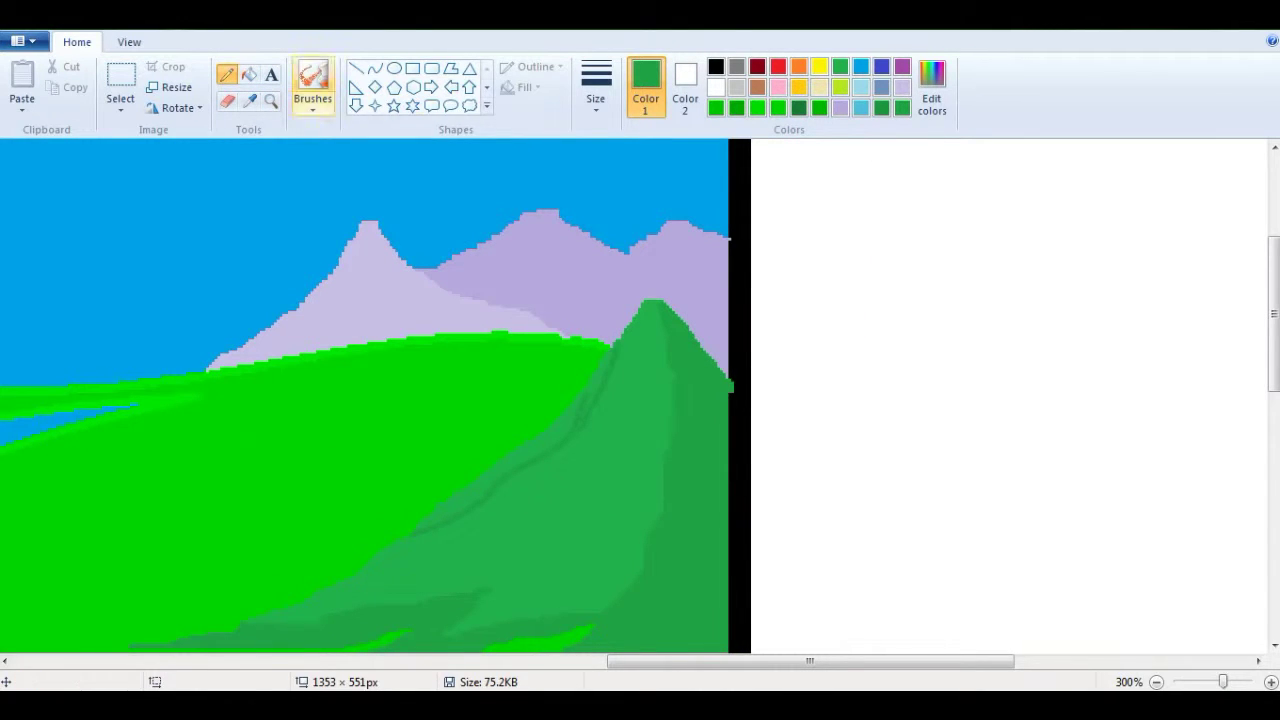
key("ctrl+z")
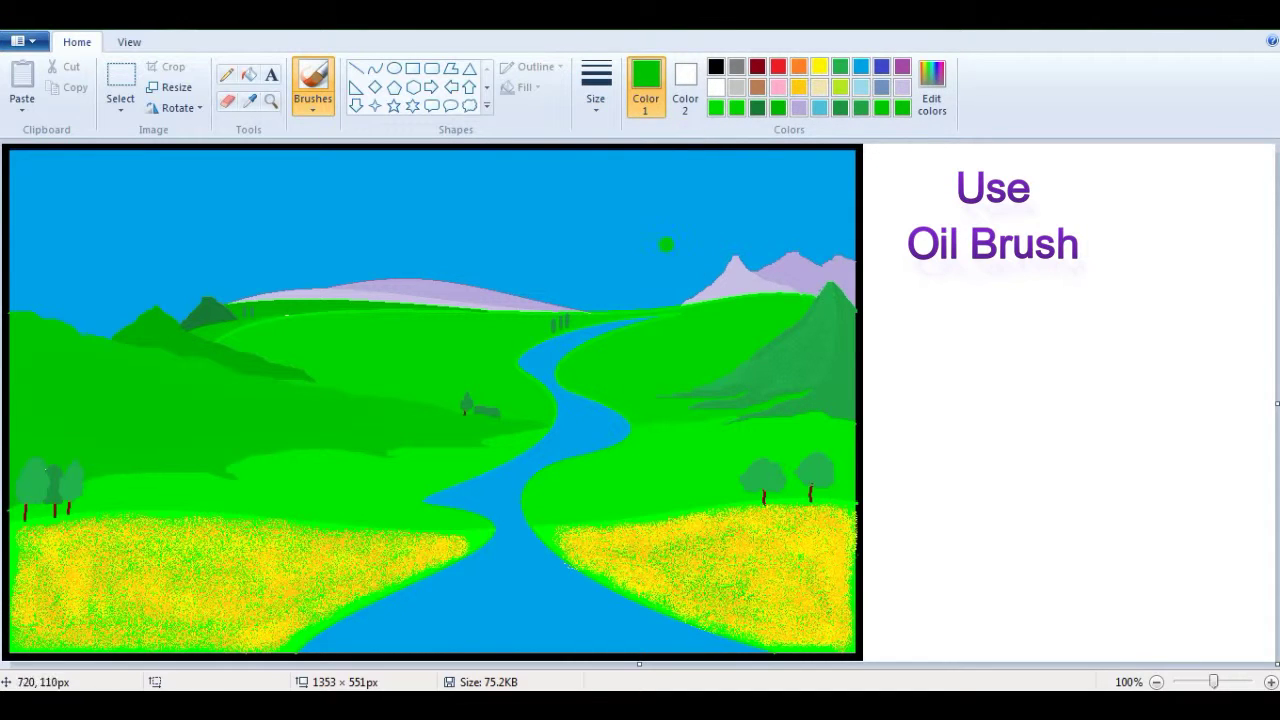
- Pick a thicker Oil brush, sample the hills' grass green, and brush it over the right hillside
left_click(470, 483)
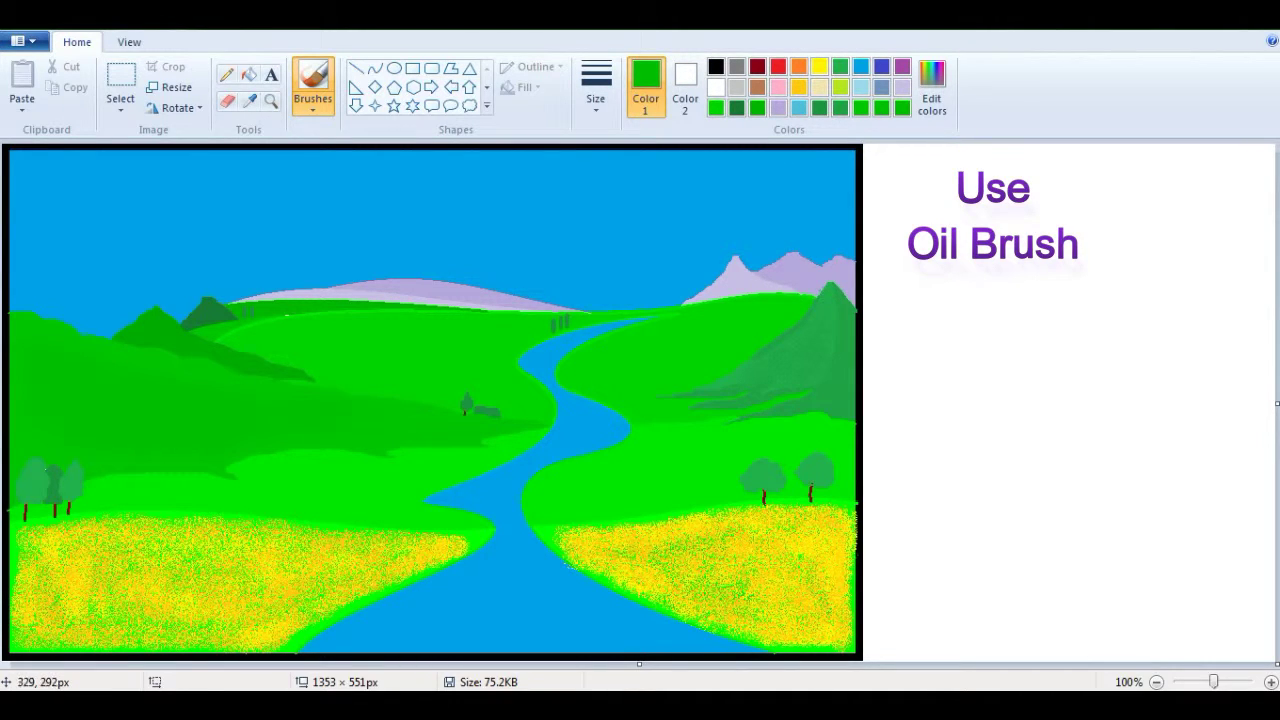
left_click(595, 90)
left_click(638, 200)
left_click(249, 101)
left_click(424, 366)
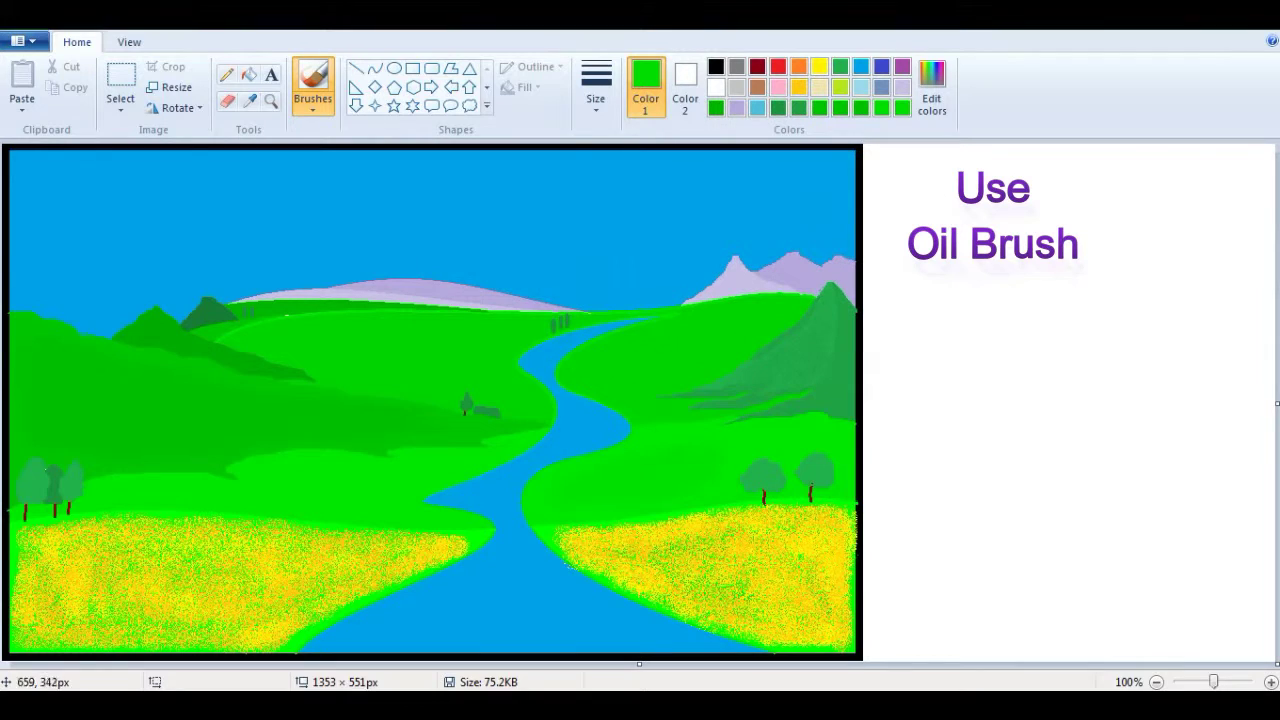
left_click_drag(759, 514, 699, 476)
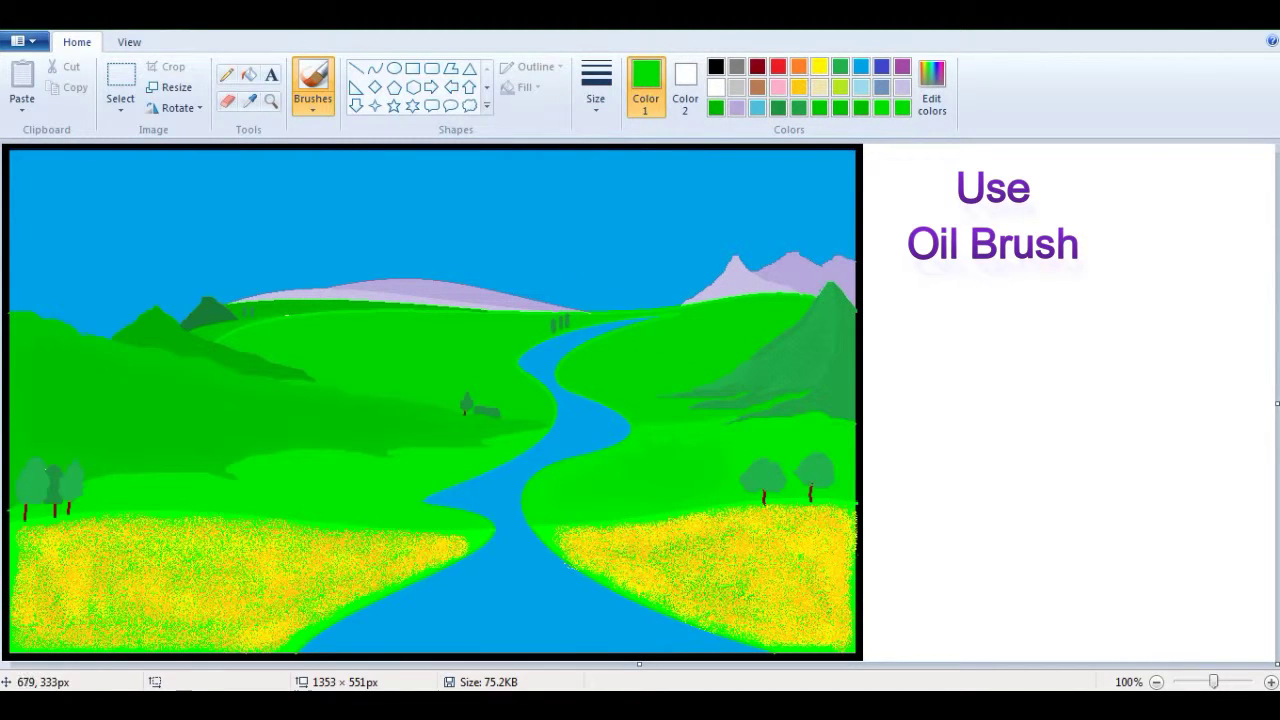